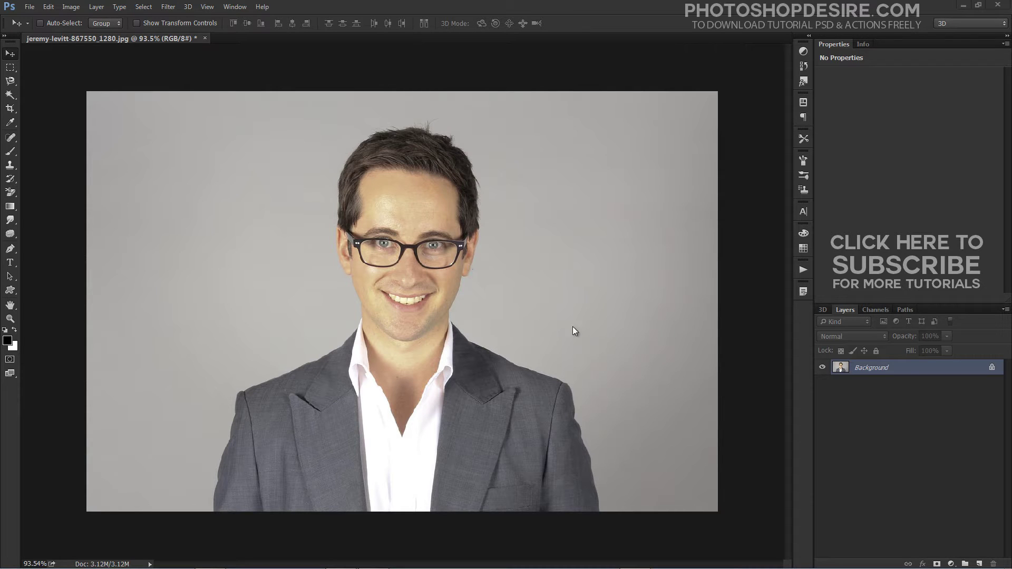
# - Duplicate the Background layer within the same document
pyautogui.rightClick(865, 371)
pyautogui.click(897, 391)
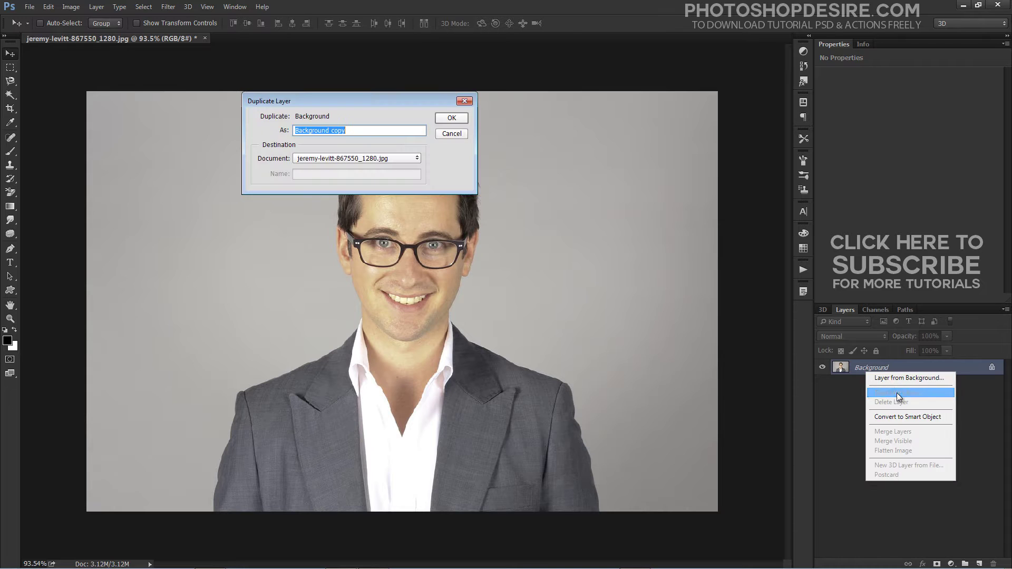
pyautogui.click(452, 117)
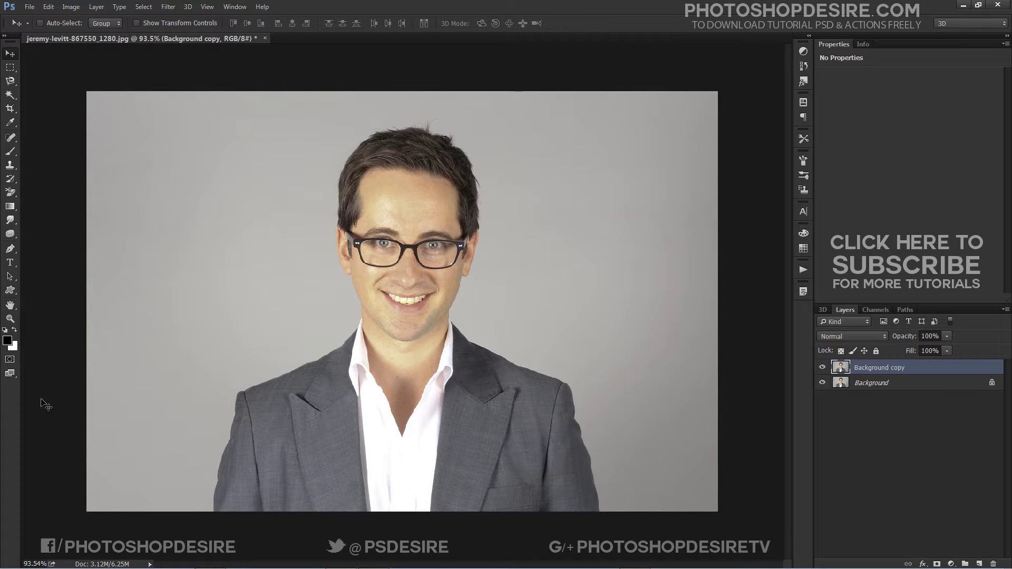
# - Set the foreground color to dark blue, hex 11405b
pyautogui.click(9, 343)
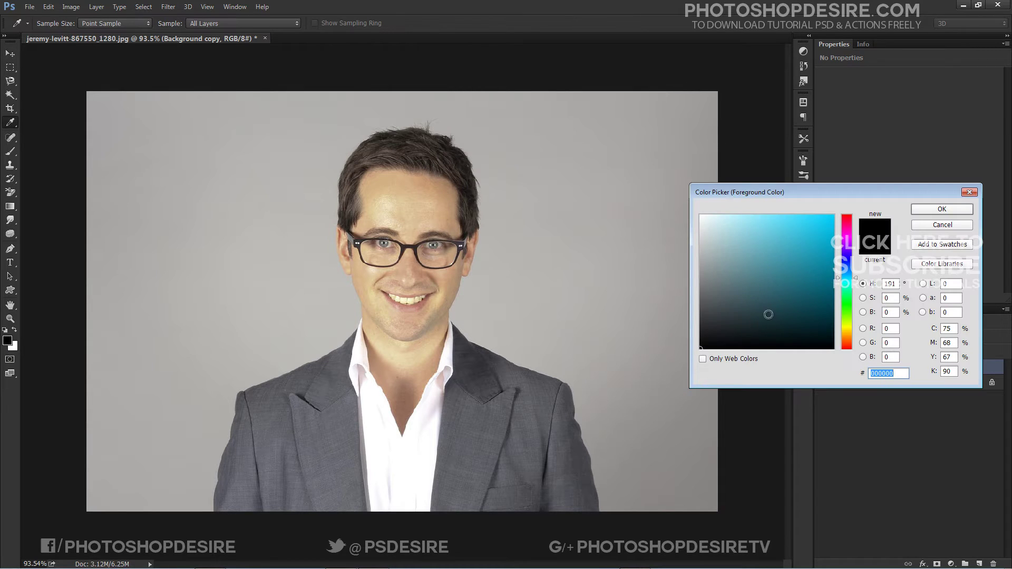
pyautogui.click(845, 274)
pyautogui.moveTo(822, 303); pyautogui.dragTo(808, 301)
pyautogui.click(936, 211)
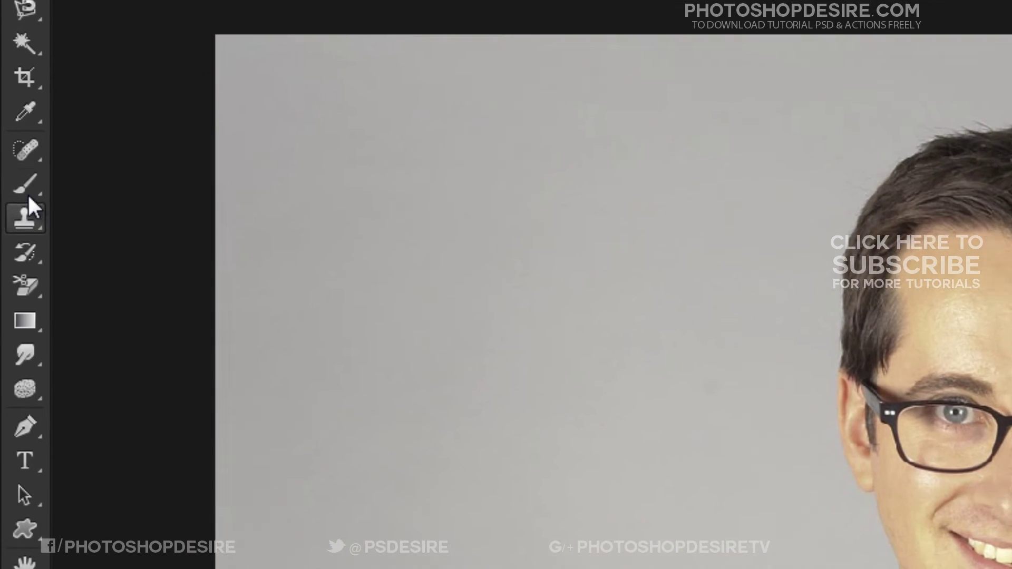
# - Activate the Color Replacement Tool with its blending mode set to Color
pyautogui.rightClick(10, 151)
pyautogui.click(116, 238)
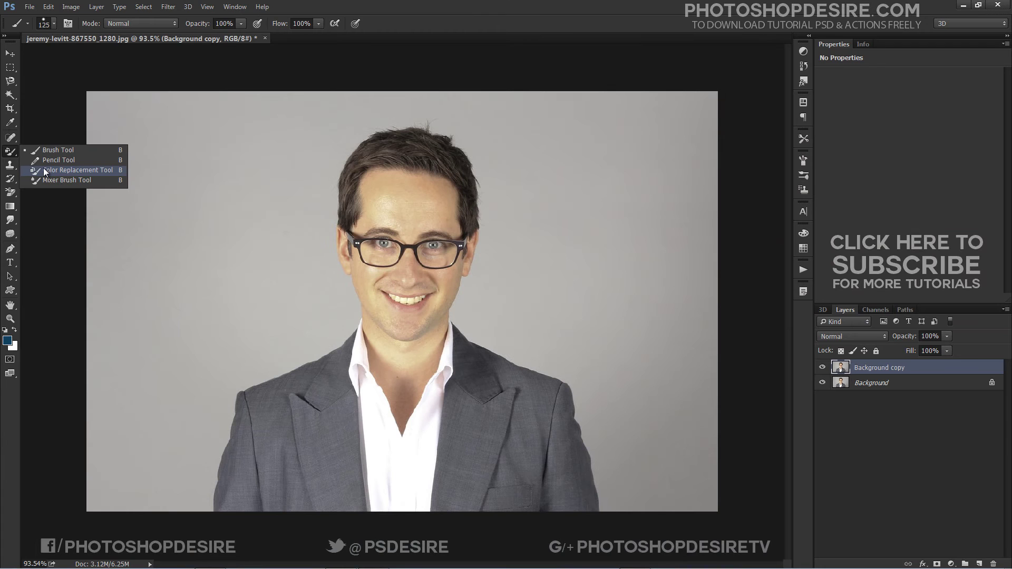
pyautogui.click(43, 168)
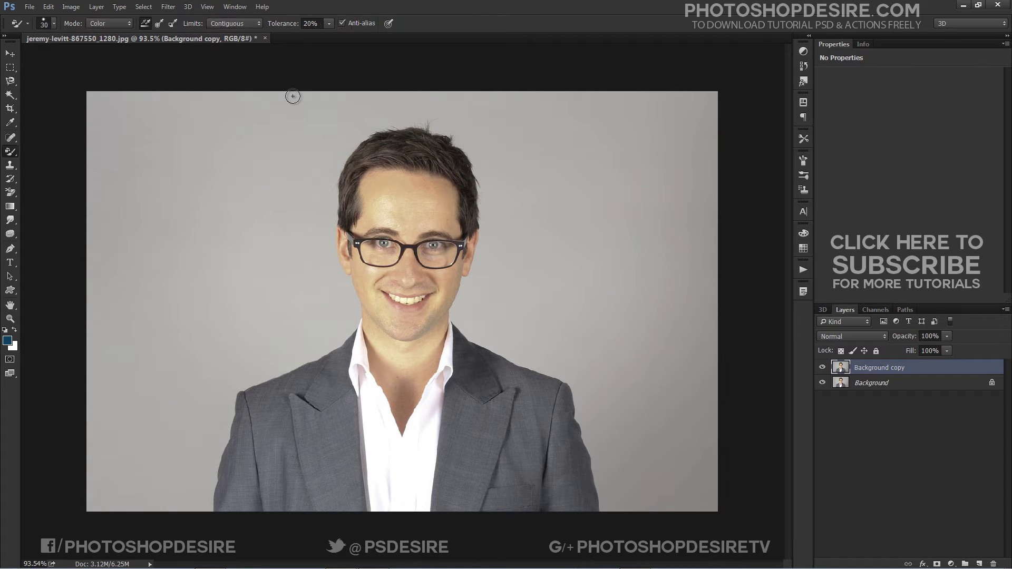
pyautogui.click(127, 24)
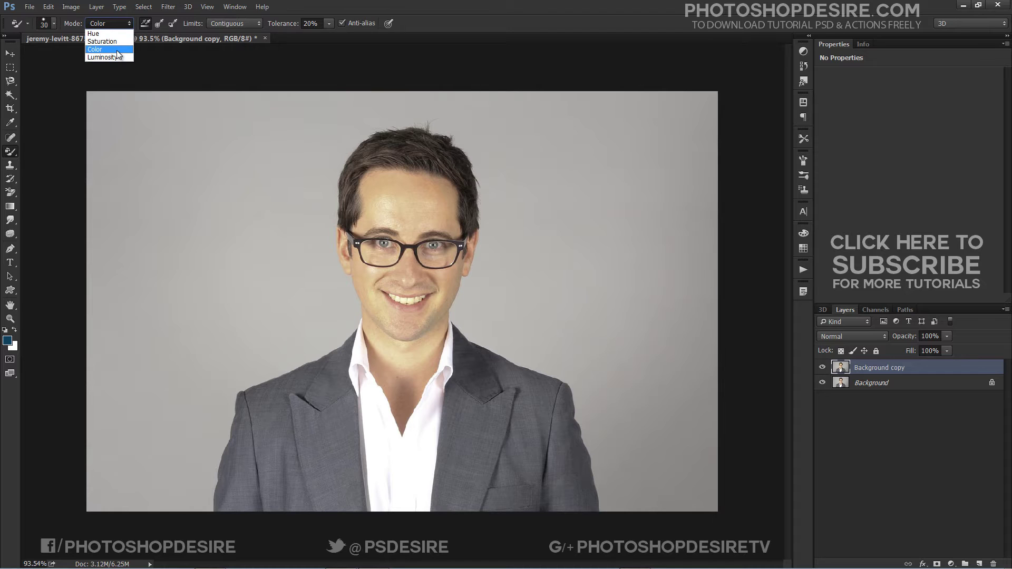
pyautogui.click(116, 50)
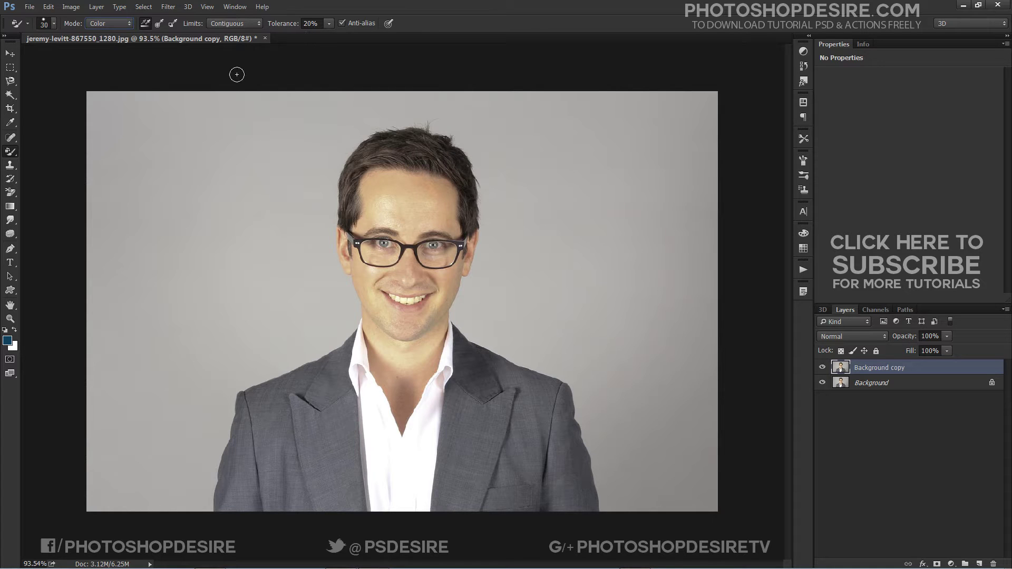
# - Paint the whole suit jacket blue with the Color Replacement Tool, enlarging the brush to 70 and undoing the final stray stroke
pyautogui.moveTo(262, 415)
pyautogui.mouseDown()
pyautogui.moveTo(275, 501)
pyautogui.moveTo(258, 517)
pyautogui.moveTo(254, 494)
pyautogui.moveTo(266, 477)
pyautogui.moveTo(259, 484)
pyautogui.mouseUp()
pyautogui.press(']')
pyautogui.press(']')
pyautogui.press(']')
pyautogui.press(']')
pyautogui.moveTo(244, 400)
pyautogui.mouseDown()
pyautogui.moveTo(224, 509)
pyautogui.moveTo(269, 434)
pyautogui.moveTo(290, 449)
pyautogui.moveTo(289, 511)
pyautogui.moveTo(320, 441)
pyautogui.moveTo(307, 415)
pyautogui.moveTo(260, 441)
pyautogui.moveTo(259, 398)
pyautogui.moveTo(338, 366)
pyautogui.moveTo(349, 508)
pyautogui.moveTo(322, 502)
pyautogui.moveTo(317, 426)
pyautogui.moveTo(290, 405)
pyautogui.moveTo(282, 412)
pyautogui.moveTo(316, 397)
pyautogui.moveTo(302, 457)
pyautogui.moveTo(269, 444)
pyautogui.moveTo(284, 449)
pyautogui.moveTo(299, 430)
pyautogui.moveTo(314, 496)
pyautogui.moveTo(338, 502)
pyautogui.moveTo(335, 384)
pyautogui.moveTo(351, 338)
pyautogui.moveTo(241, 519)
pyautogui.mouseUp()
pyautogui.moveTo(524, 418)
pyautogui.mouseDown()
pyautogui.moveTo(553, 481)
pyautogui.moveTo(506, 478)
pyautogui.moveTo(512, 401)
pyautogui.moveTo(455, 329)
pyautogui.moveTo(468, 352)
pyautogui.moveTo(555, 389)
pyautogui.moveTo(588, 503)
pyautogui.moveTo(532, 507)
pyautogui.moveTo(540, 405)
pyautogui.moveTo(522, 417)
pyautogui.moveTo(464, 372)
pyautogui.moveTo(445, 505)
pyautogui.moveTo(463, 506)
pyautogui.moveTo(482, 422)
pyautogui.moveTo(501, 424)
pyautogui.moveTo(501, 440)
pyautogui.moveTo(491, 416)
pyautogui.moveTo(505, 440)
pyautogui.moveTo(546, 434)
pyautogui.moveTo(551, 486)
pyautogui.mouseUp()
pyautogui.moveTo(278, 493)
pyautogui.mouseDown()
pyautogui.moveTo(314, 463)
pyautogui.moveTo(305, 515)
pyautogui.moveTo(363, 510)
pyautogui.moveTo(356, 486)
pyautogui.moveTo(365, 511)
pyautogui.moveTo(308, 514)
pyautogui.moveTo(363, 510)
pyautogui.moveTo(336, 464)
pyautogui.mouseUp()
pyautogui.hotkey('ctrl', 'z')
# - Duplicate the Background copy layer that holds the blue jacket
pyautogui.rightClick(861, 375)
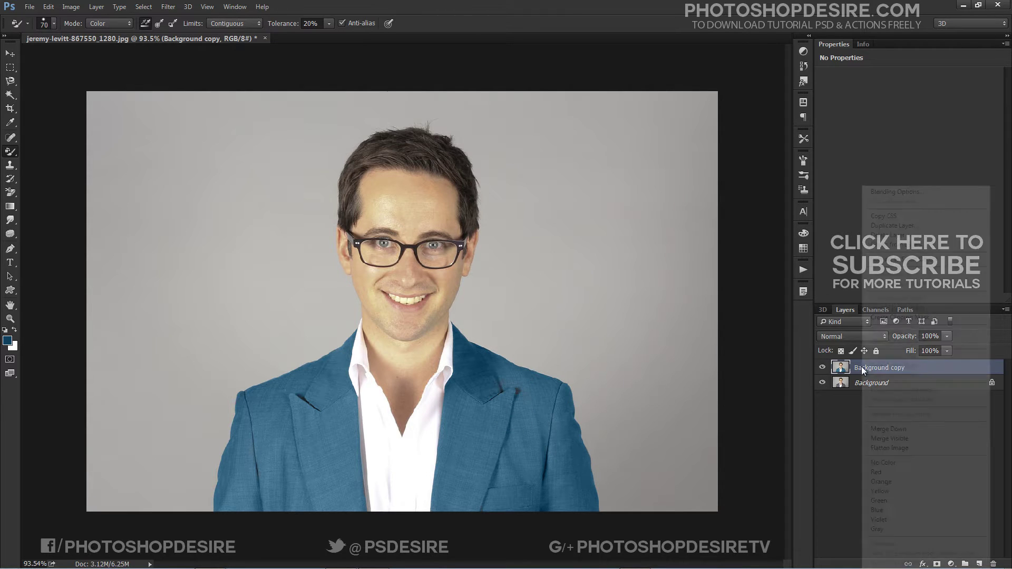
pyautogui.click(896, 225)
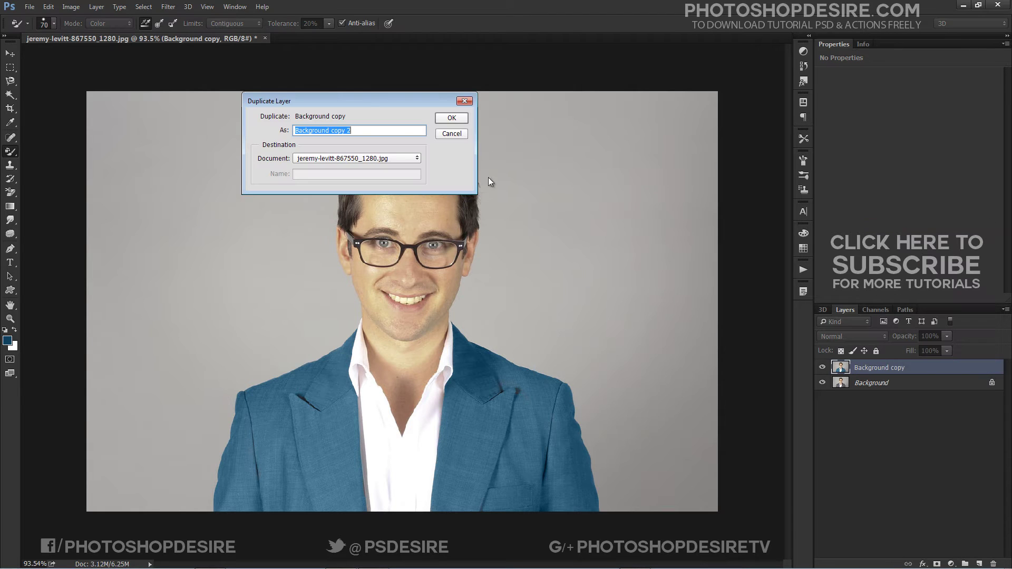
pyautogui.click(466, 120)
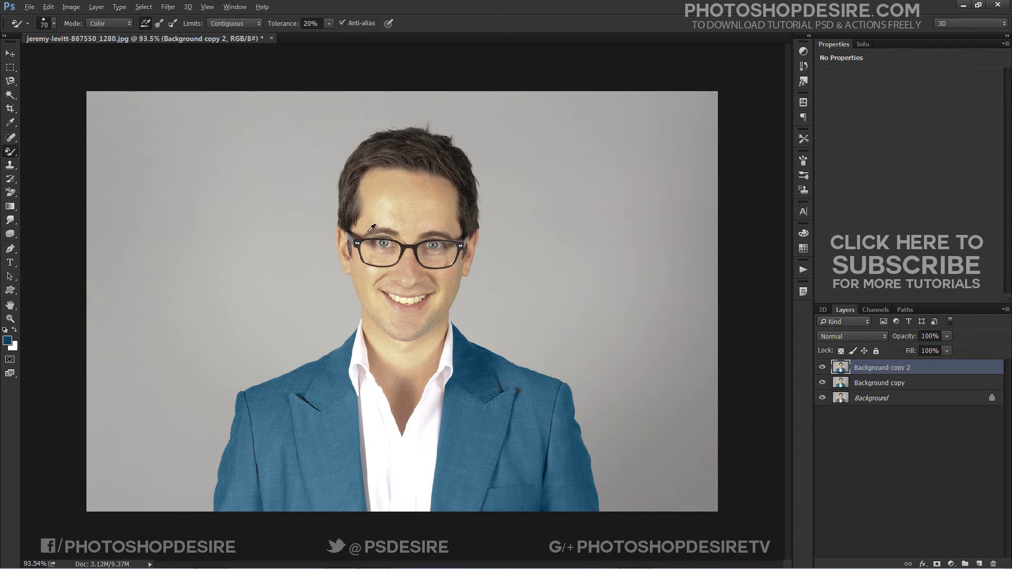
# - Recolor both temples of the glasses blue on the top layer, using a brush size of 15
pyautogui.scroll(6, 371, 229)
pyautogui.press('[')
pyautogui.press('[')
pyautogui.press('[')
pyautogui.press('[')
pyautogui.press('[')
pyautogui.press('[')
pyautogui.moveTo(331, 225); pyautogui.dragTo(349, 256)
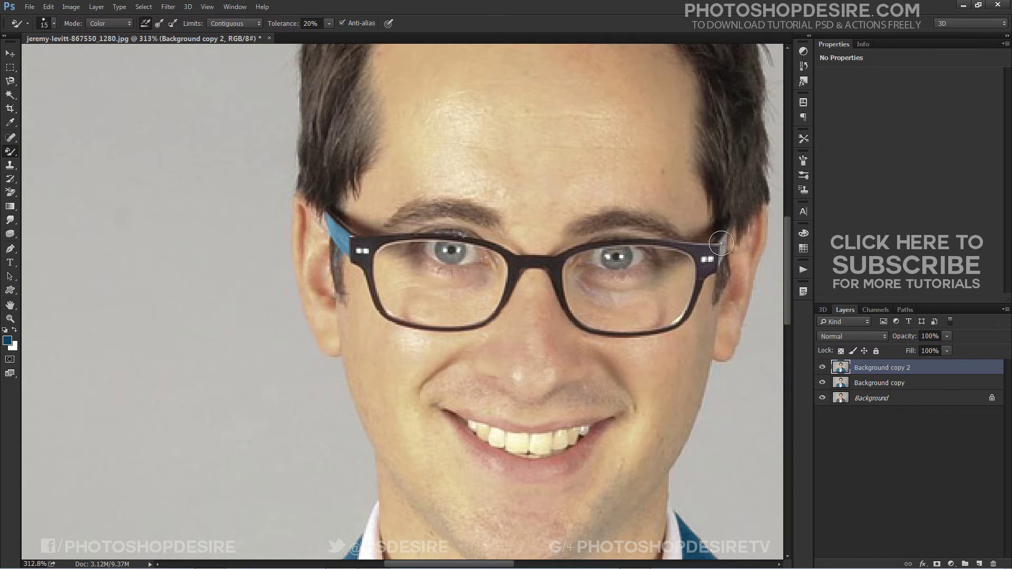
pyautogui.moveTo(723, 244); pyautogui.dragTo(721, 257)
# - Compare the recolored jacket and glasses with the original photo by showing only the Background layer, then restoring all layers
pyautogui.scroll(-3, 605, 284)
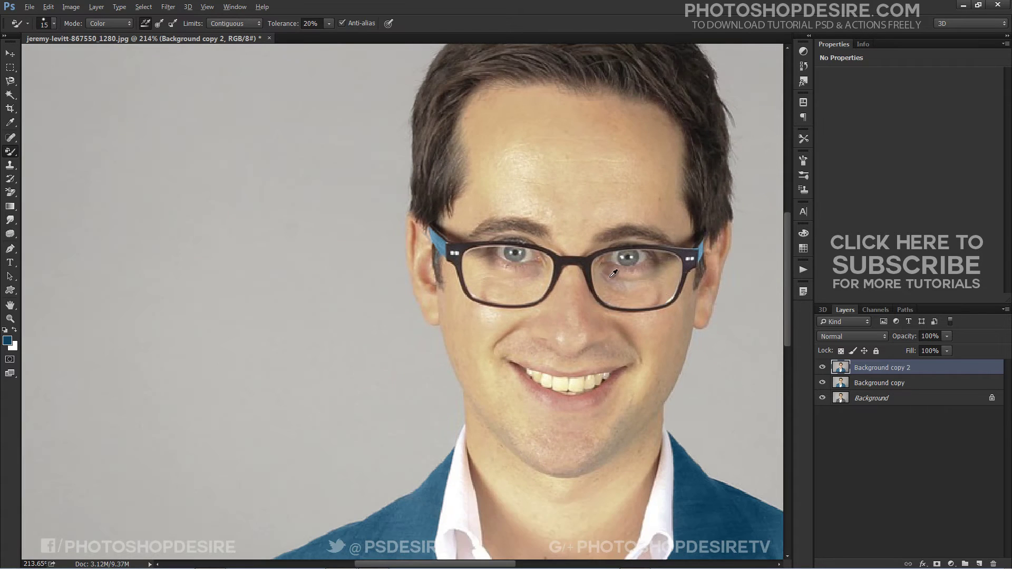
pyautogui.scroll(-3, 605, 284)
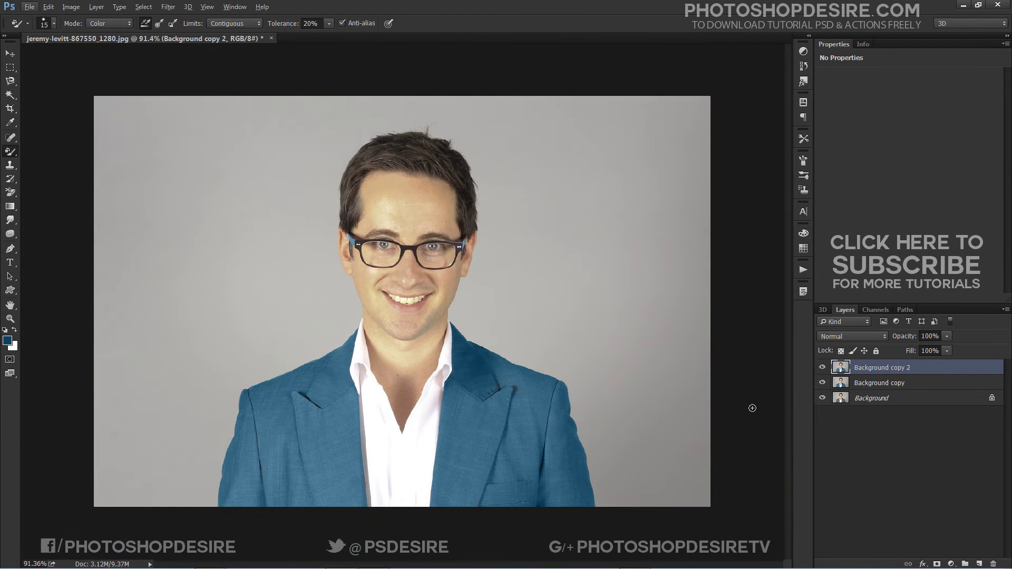
pyautogui.keyDown('alt'); pyautogui.click(822, 402); pyautogui.keyUp('alt')
pyautogui.keyDown('alt'); pyautogui.click(822, 402); pyautogui.keyUp('alt')
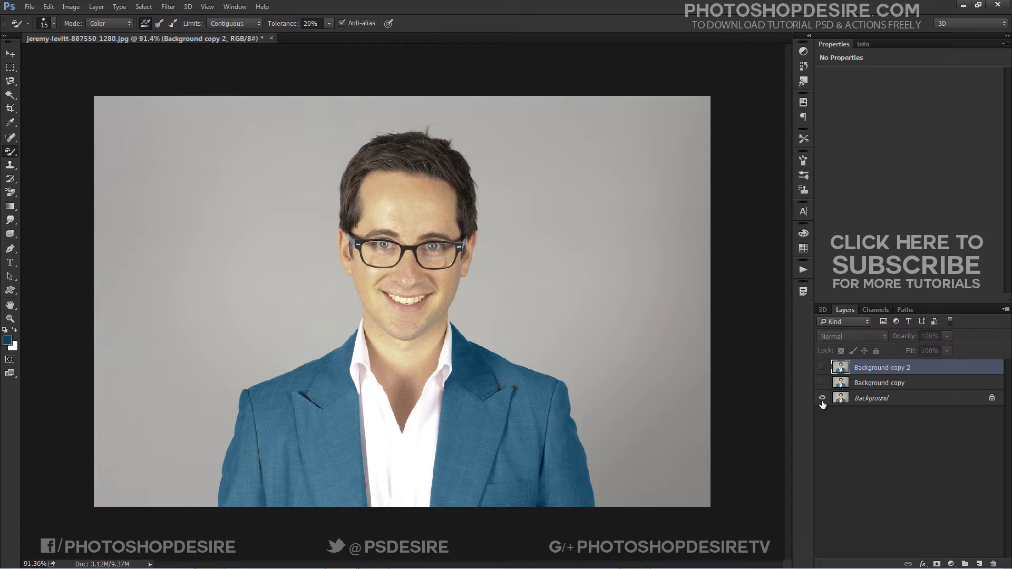
# - Set the foreground color to a darker blue, hex 193241, for recoloring the eyes
pyautogui.scroll(6, 399, 271)
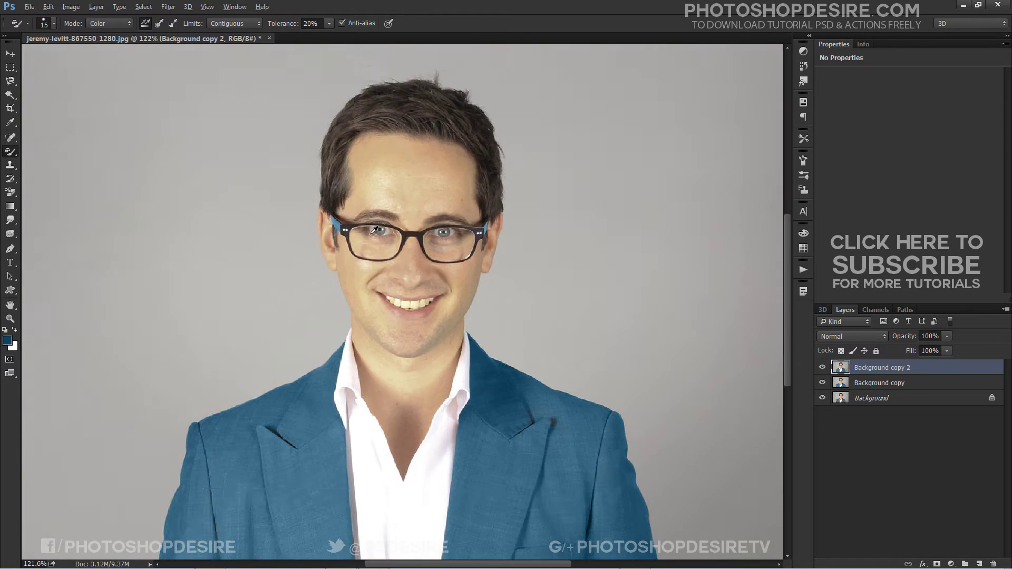
pyautogui.scroll(2, 419, 292)
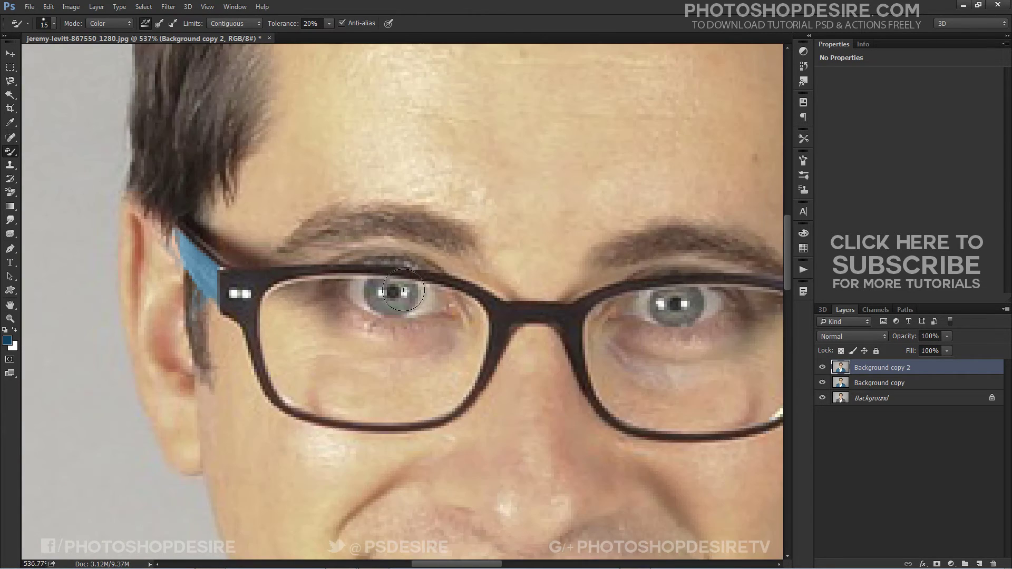
pyautogui.click(8, 341)
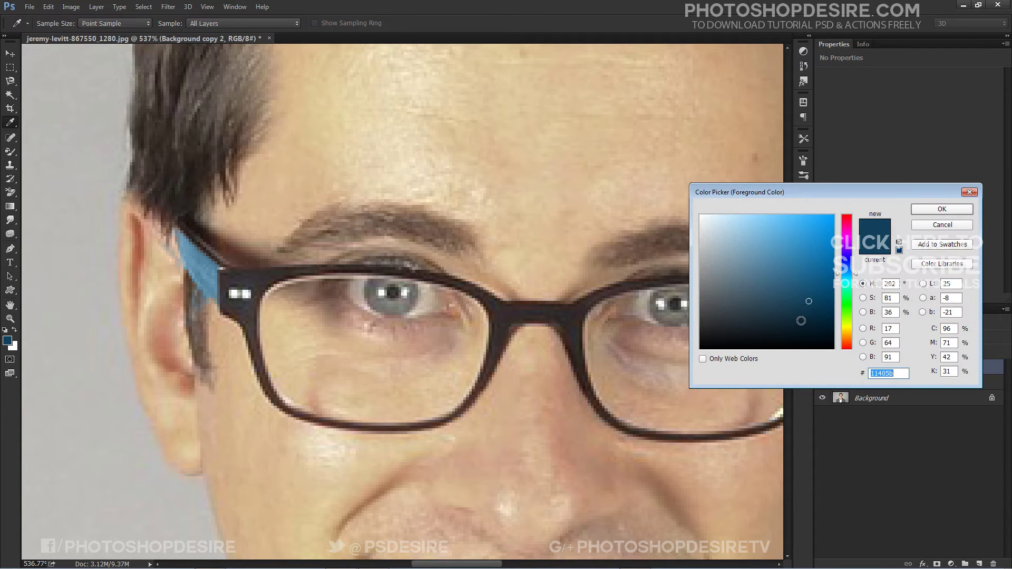
pyautogui.click(382, 295)
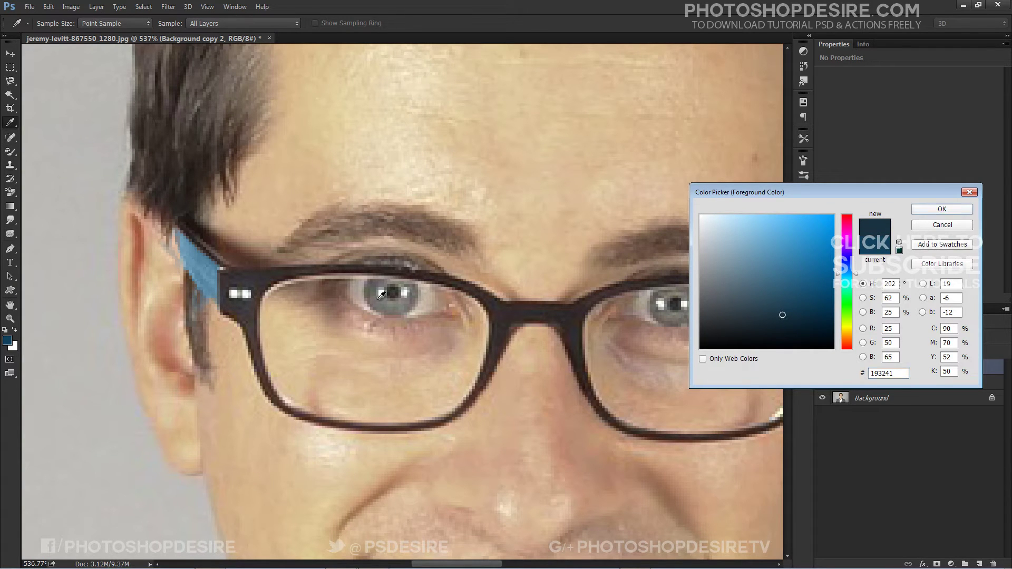
pyautogui.click(915, 208)
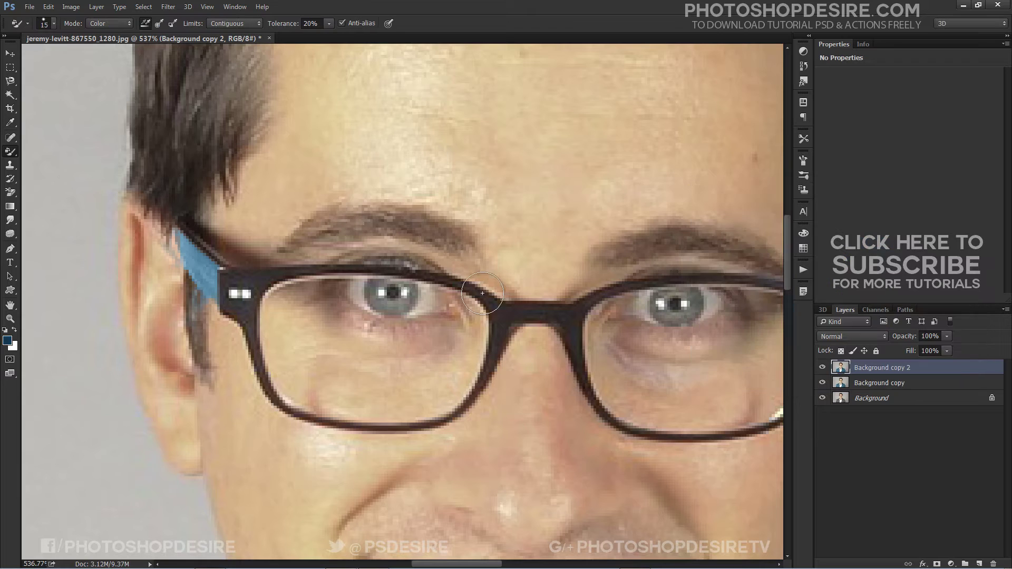
# - Paint both irises blue with the Color Replacement Tool at a brush size of 6
pyautogui.press('[')
pyautogui.moveTo(375, 286)
pyautogui.mouseDown()
pyautogui.moveTo(383, 305)
pyautogui.moveTo(404, 304)
pyautogui.moveTo(405, 285)
pyautogui.moveTo(390, 286)
pyautogui.mouseUp()
pyautogui.moveTo(686, 307)
pyautogui.mouseDown()
pyautogui.moveTo(667, 294)
pyautogui.moveTo(659, 303)
pyautogui.moveTo(671, 316)
pyautogui.moveTo(657, 304)
pyautogui.moveTo(679, 316)
pyautogui.moveTo(696, 302)
pyautogui.moveTo(674, 293)
pyautogui.mouseUp()
# - Compare the blue eyes with the original photo by isolating the Background layer and restoring the other layers
pyautogui.scroll(-4, 545, 267)
pyautogui.scroll(-3, 476, 305)
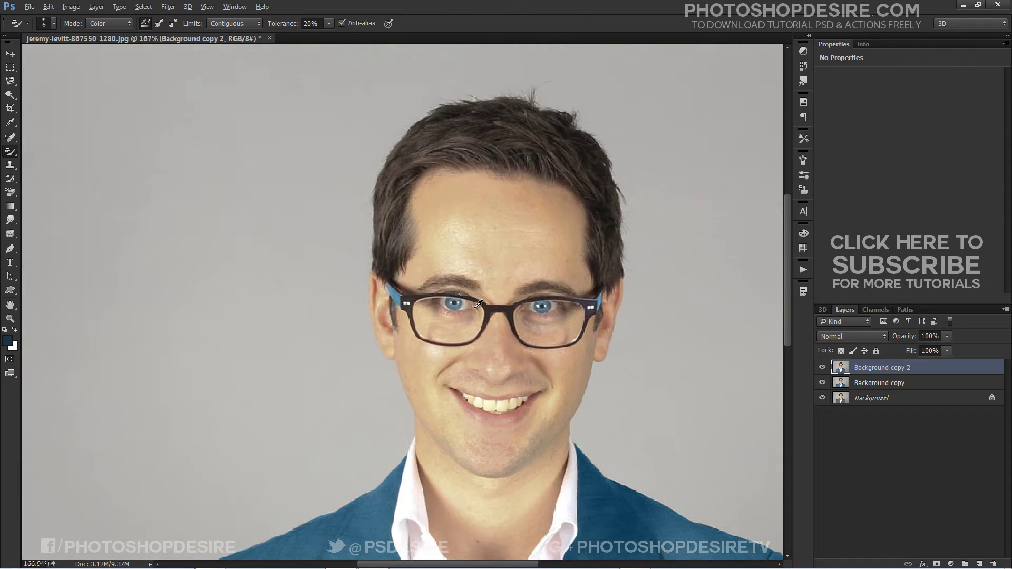
pyautogui.keyDown('alt'); pyautogui.click(822, 402); pyautogui.keyUp('alt')
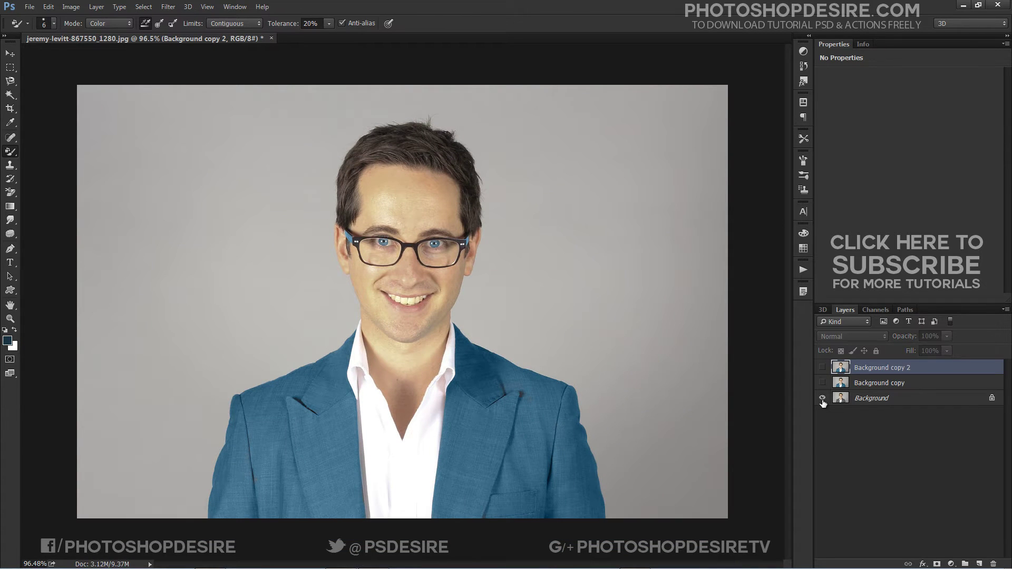
pyautogui.keyDown('alt'); pyautogui.click(822, 402); pyautogui.keyUp('alt')
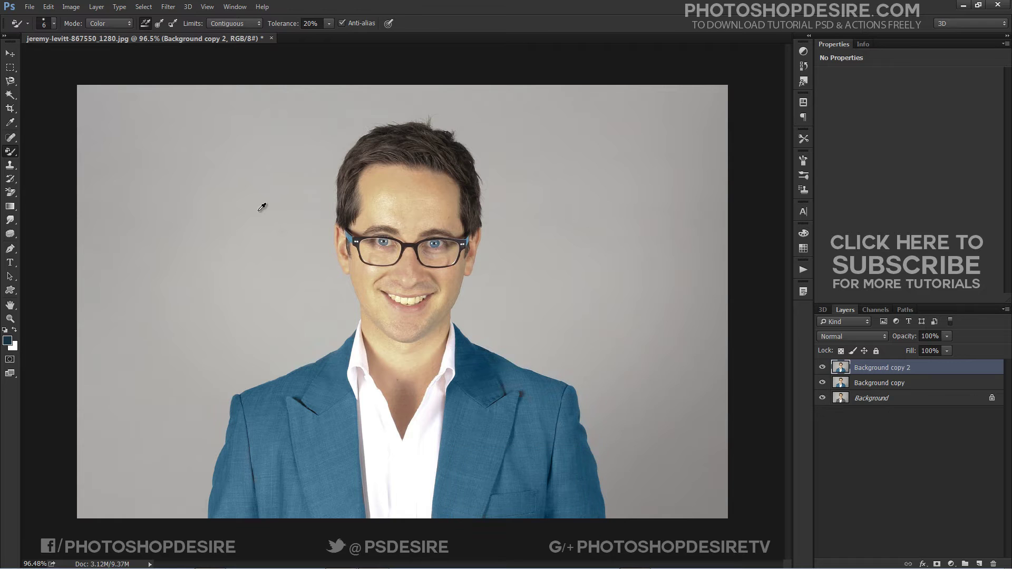
# - Set the foreground color to black, hex 000000, for the hair
pyautogui.scroll(5, 375, 158)
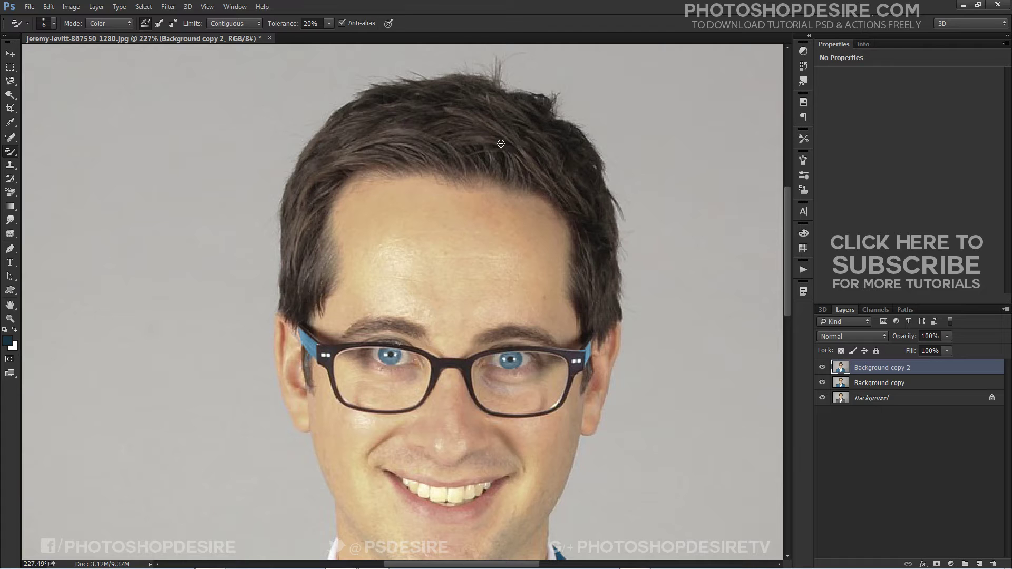
pyautogui.click(7, 341)
pyautogui.write('000000')
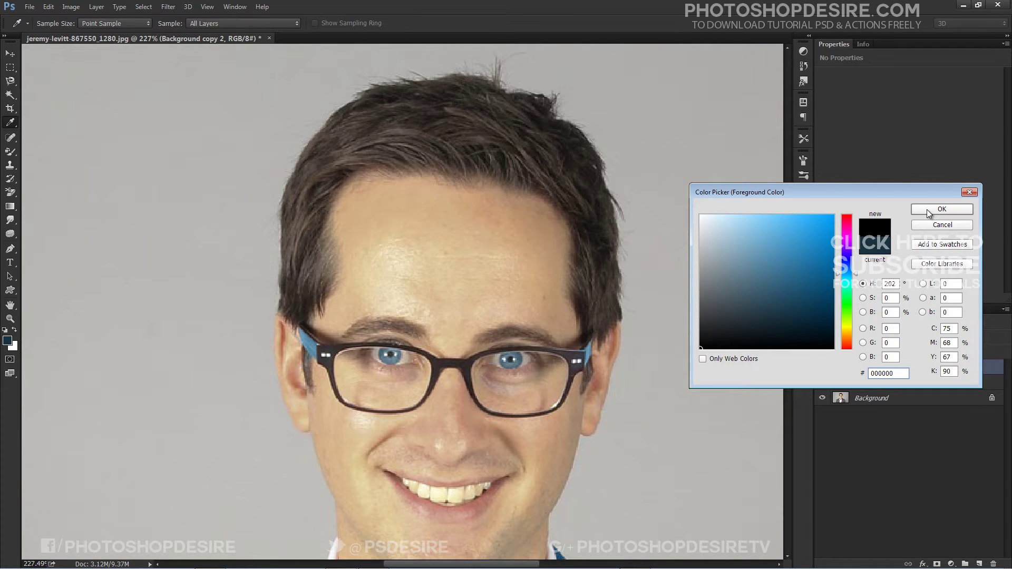
pyautogui.click(926, 210)
# - Paint over all the hair in black with the Color Replacement Tool, using a brush size of 45
pyautogui.press('b')
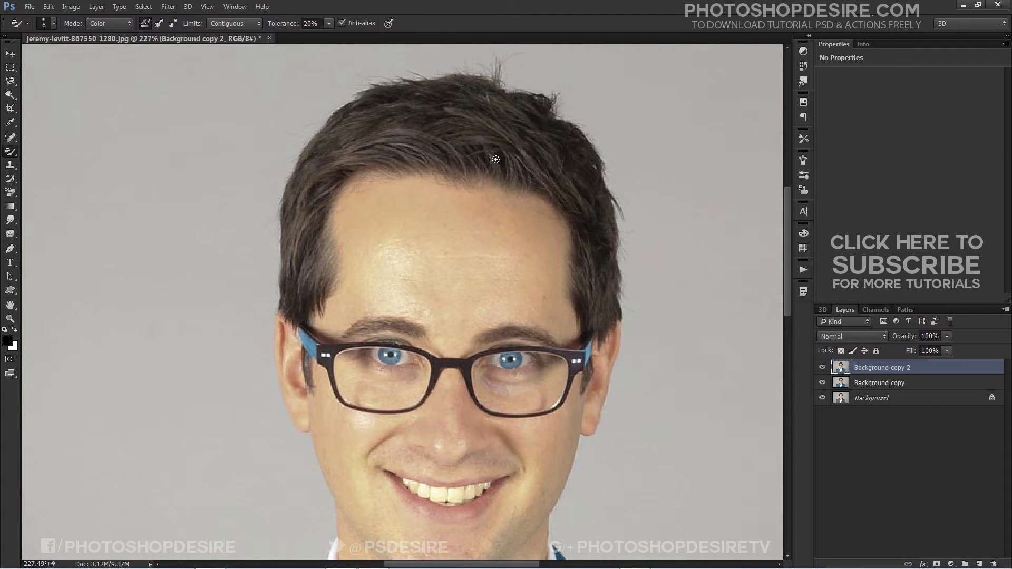
pyautogui.press(']')
pyautogui.press(']')
pyautogui.press(']')
pyautogui.press(']')
pyautogui.press(']')
pyautogui.press(']')
pyautogui.press(']')
pyautogui.scroll(-2, 500, 140)
pyautogui.scroll(-2, 499, 140)
pyautogui.scroll(1, 523, 141)
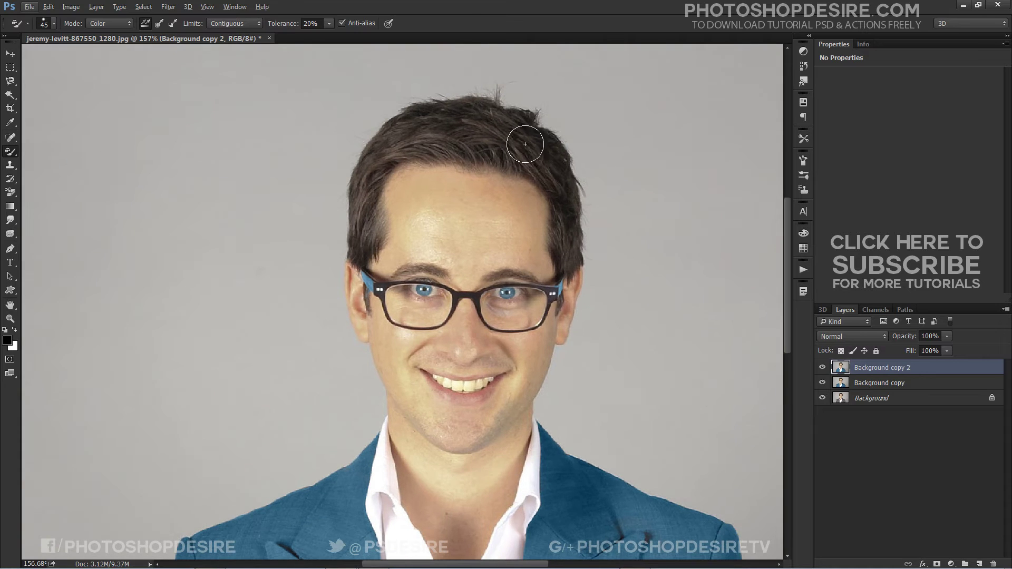
pyautogui.moveTo(536, 166)
pyautogui.mouseDown()
pyautogui.moveTo(401, 141)
pyautogui.moveTo(455, 120)
pyautogui.moveTo(408, 127)
pyautogui.moveTo(440, 118)
pyautogui.moveTo(547, 140)
pyautogui.moveTo(562, 190)
pyautogui.moveTo(563, 265)
pyautogui.moveTo(571, 211)
pyautogui.moveTo(560, 215)
pyautogui.moveTo(532, 150)
pyautogui.moveTo(491, 136)
pyautogui.moveTo(400, 139)
pyautogui.moveTo(377, 159)
pyautogui.moveTo(363, 209)
pyautogui.moveTo(374, 245)
pyautogui.moveTo(371, 236)
pyautogui.moveTo(361, 242)
pyautogui.moveTo(358, 259)
pyautogui.moveTo(368, 192)
pyautogui.moveTo(399, 143)
pyautogui.moveTo(519, 151)
pyautogui.mouseUp()
pyautogui.scroll(-3, 500, 169)
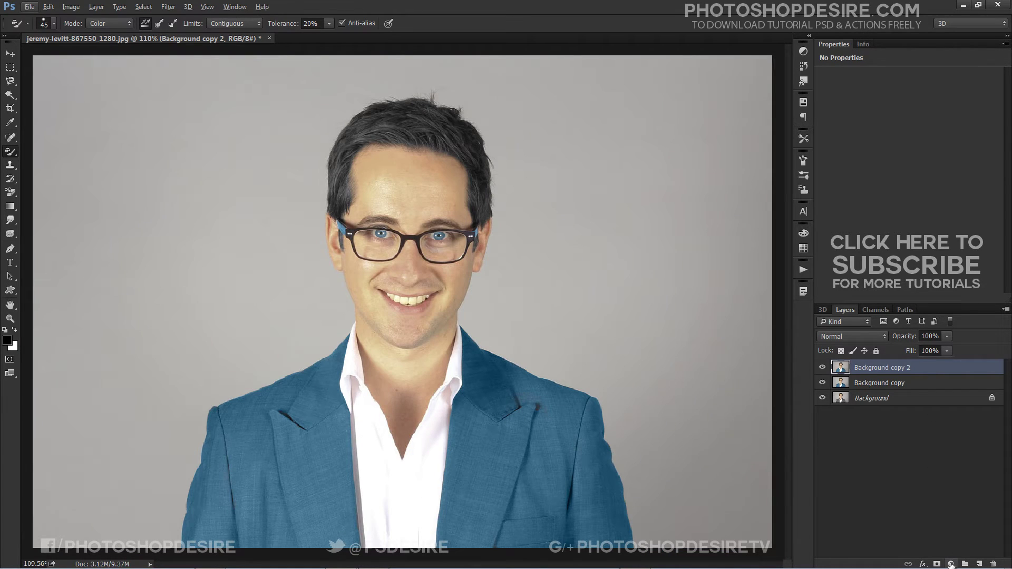
# - Add a Levels adjustment layer above the others with the black input at 33 and the midtones at 1.23
pyautogui.click(951, 564)
pyautogui.click(966, 413)
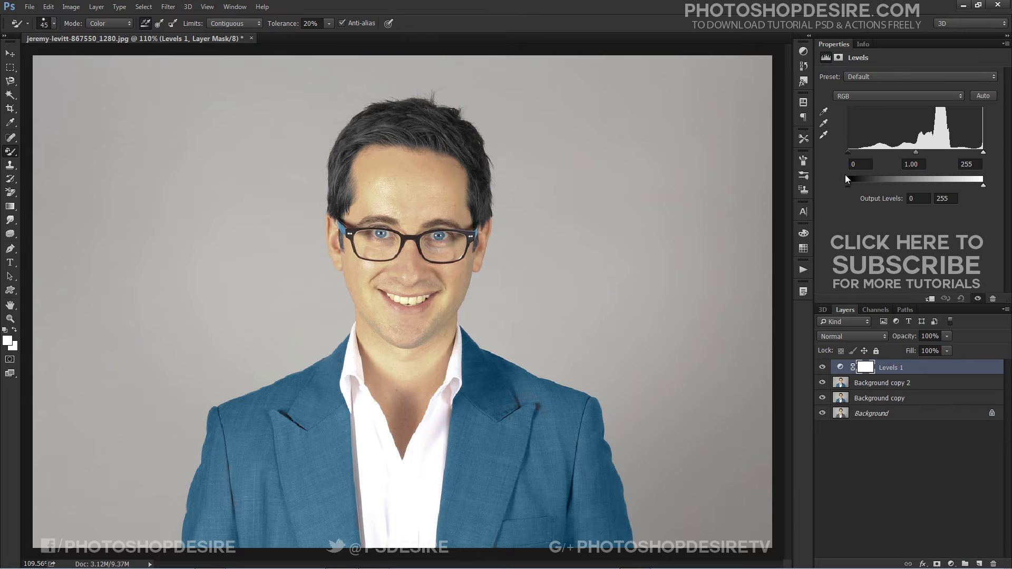
pyautogui.moveTo(846, 153); pyautogui.dragTo(857, 153)
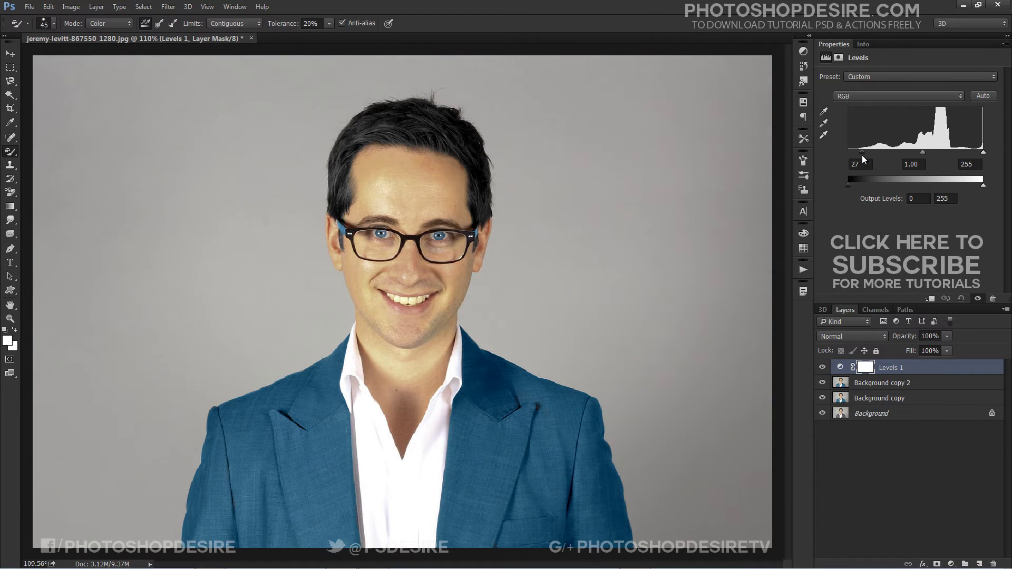
pyautogui.moveTo(925, 153)
pyautogui.mouseDown()
pyautogui.moveTo(867, 153)
pyautogui.moveTo(917, 153)
pyautogui.mouseUp()
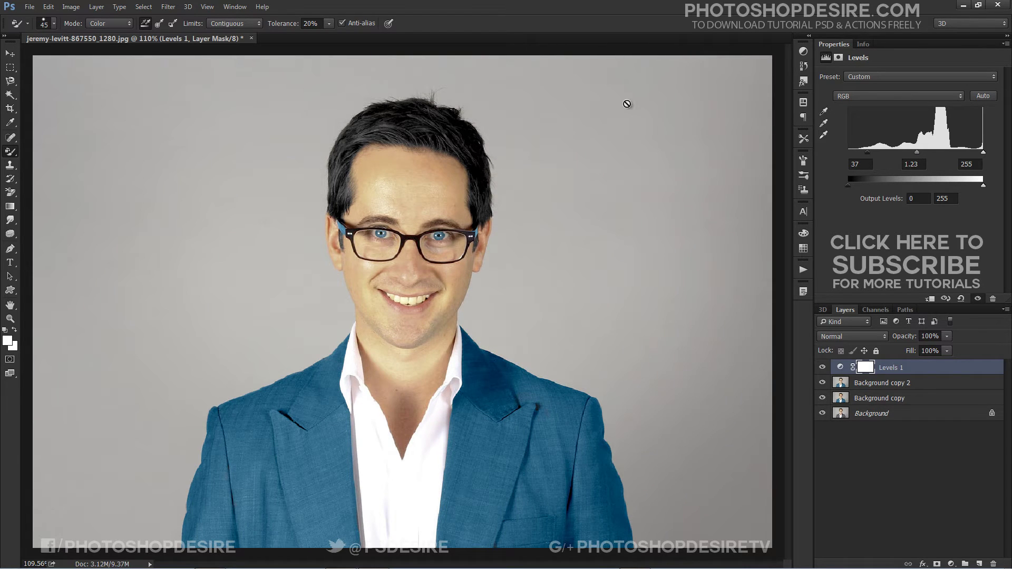
pyautogui.moveTo(870, 150); pyautogui.dragTo(863, 154)
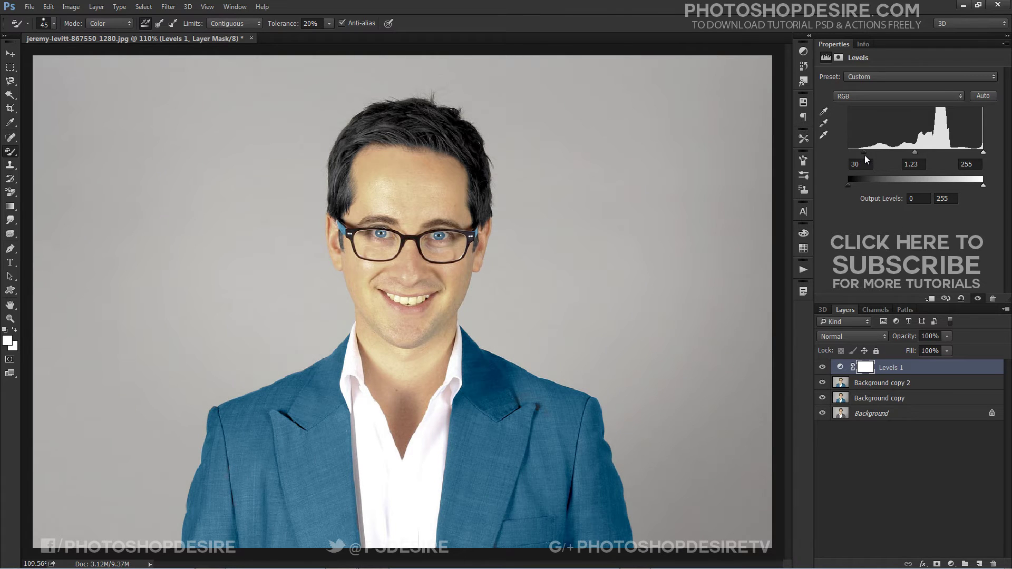
# - Compare the fully adjusted portrait with the original by repeatedly isolating the Background layer and restoring all layers
pyautogui.keyDown('alt'); pyautogui.click(822, 413); pyautogui.keyUp('alt')
pyautogui.keyDown('alt'); pyautogui.click(822, 413); pyautogui.keyUp('alt')
pyautogui.keyDown('alt'); pyautogui.click(822, 413); pyautogui.keyUp('alt')
pyautogui.keyDown('alt'); pyautogui.click(822, 413); pyautogui.keyUp('alt')
pyautogui.scroll(-3, 421, 364)
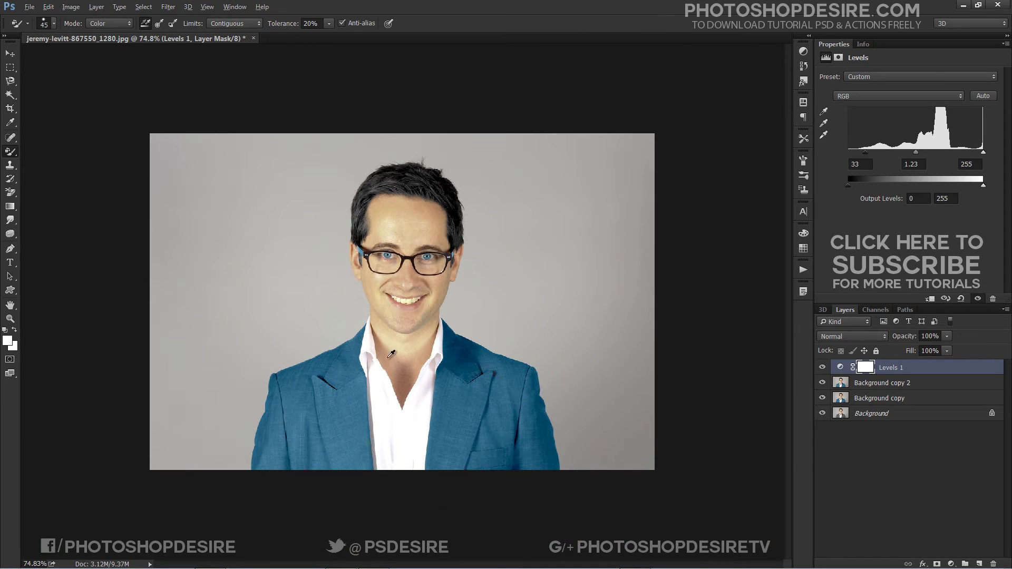
# - Paint the teeth white on the Background copy 2 layer with the Color Replacement Tool at brush size 4
pyautogui.press('alt')
pyautogui.click(857, 384)
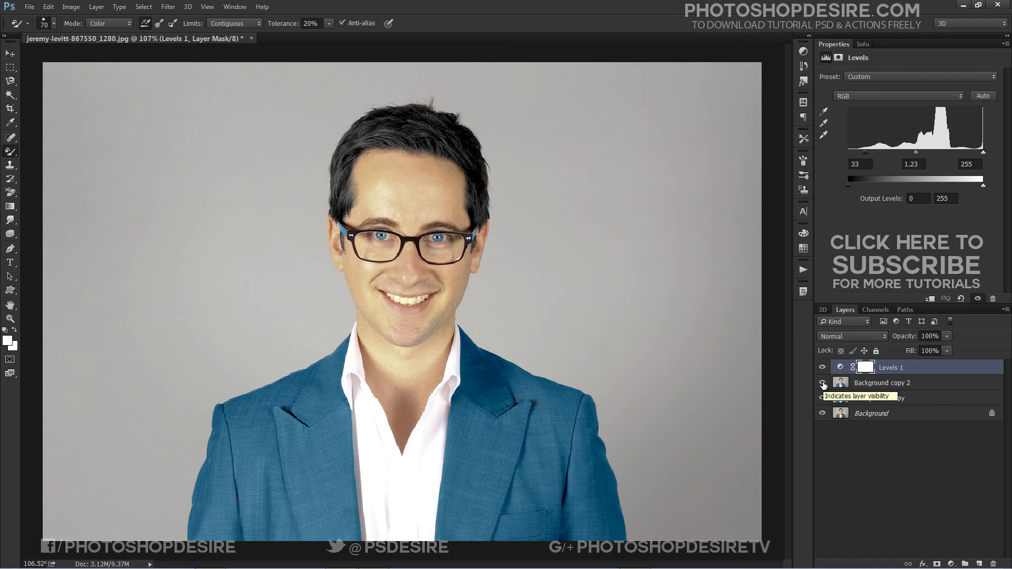
pyautogui.click(891, 387)
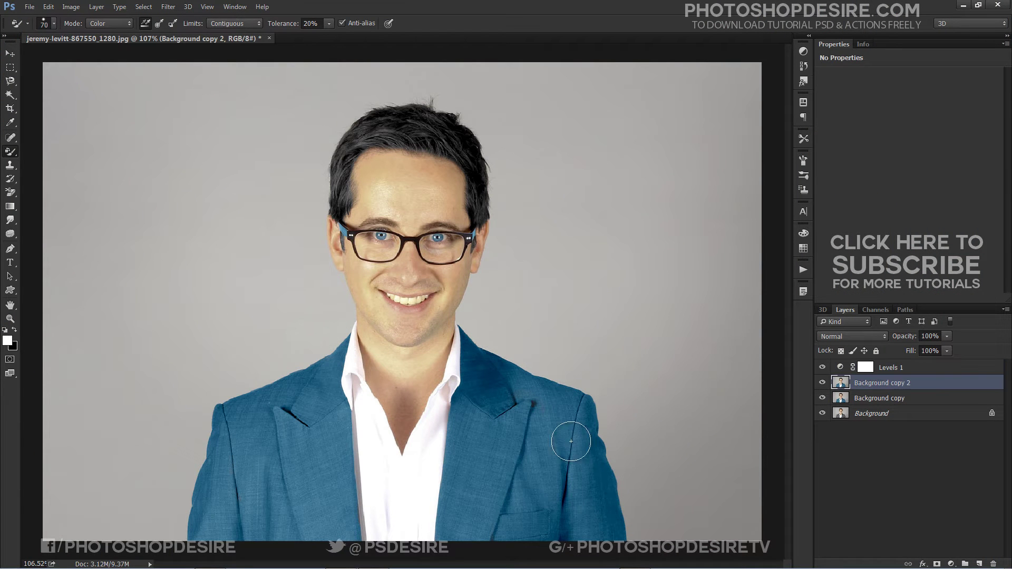
pyautogui.scroll(5, 409, 300)
pyautogui.scroll(6, 474, 311)
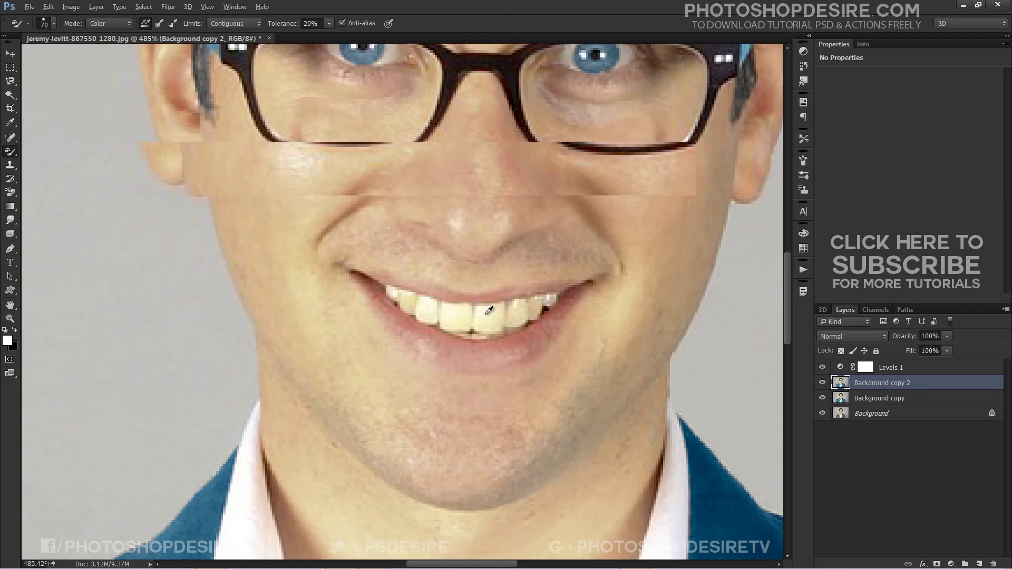
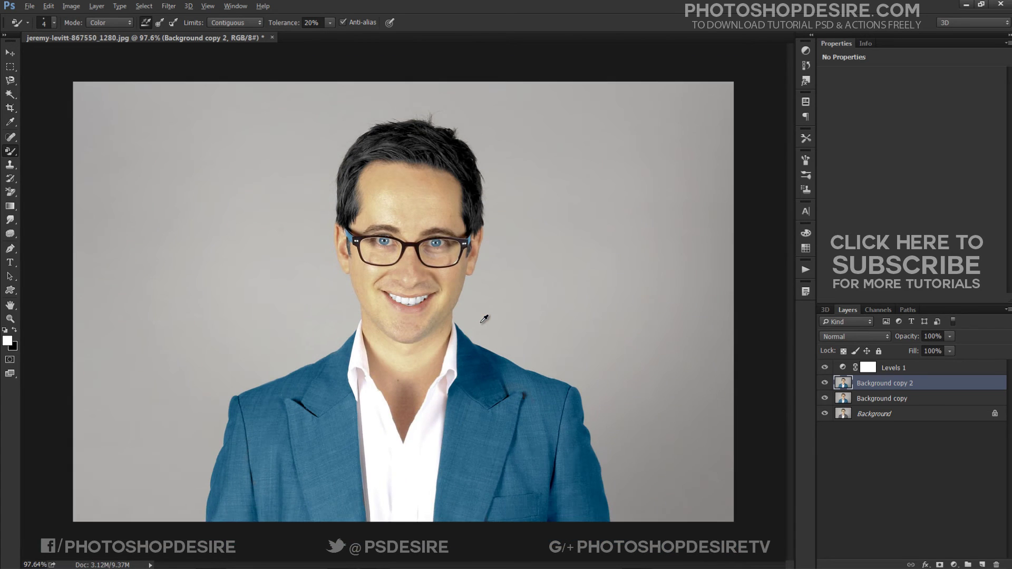
pyautogui.hotkey('ctrl', '0')
# - Fine-tune the Levels 1 adjustment by setting its midtones to 1.22, with the white input at 255
pyautogui.click(843, 368)
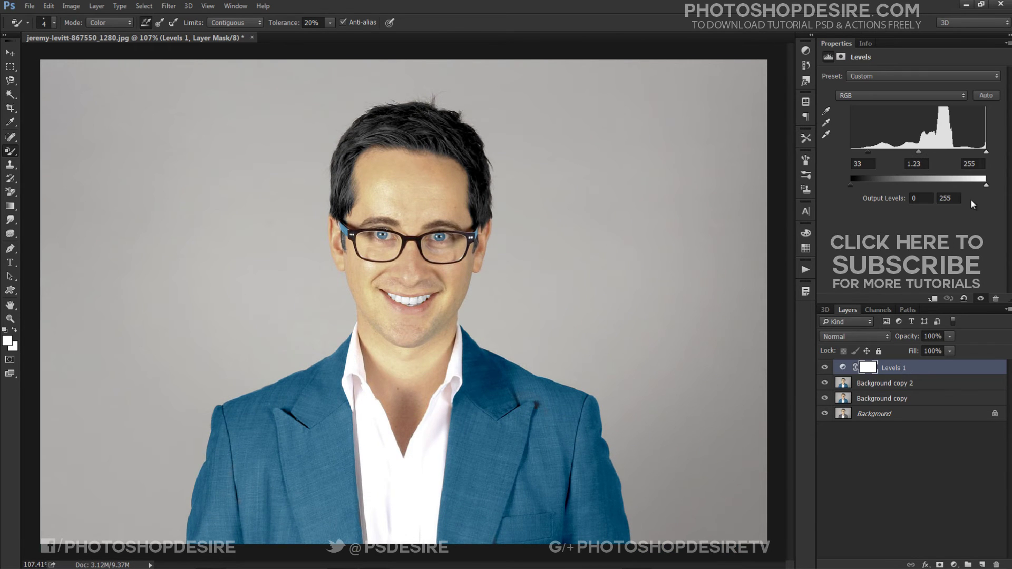
pyautogui.moveTo(978, 153); pyautogui.dragTo(977, 154)
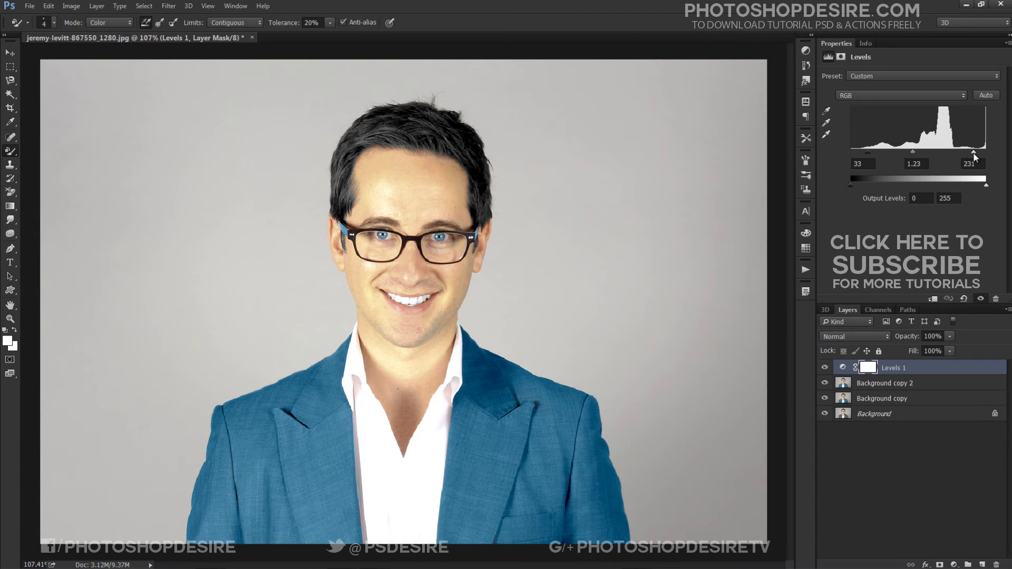
pyautogui.moveTo(981, 156); pyautogui.dragTo(1002, 158)
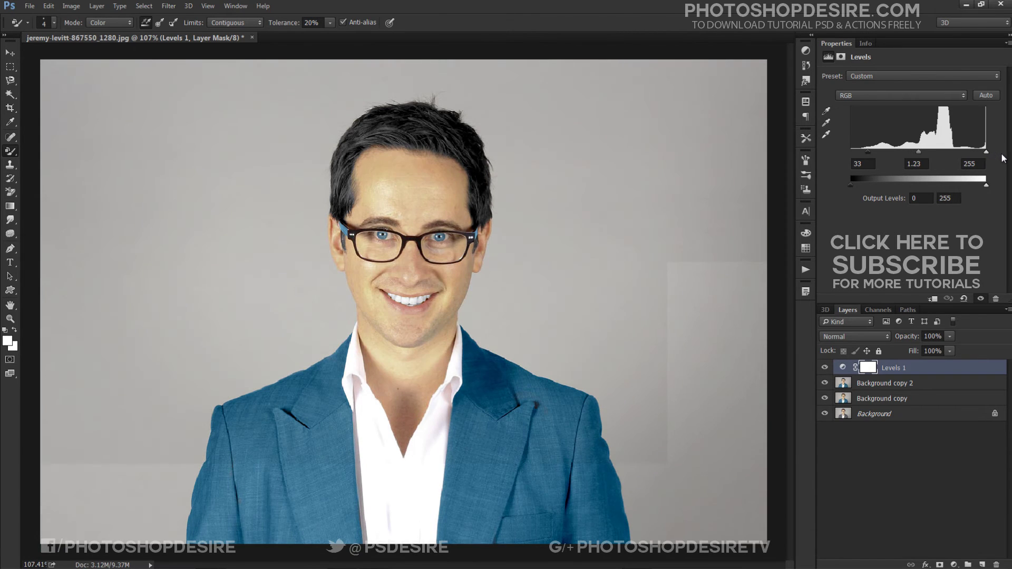
pyautogui.moveTo(919, 153); pyautogui.dragTo(920, 156)
pyautogui.moveTo(855, 186)
pyautogui.mouseDown()
pyautogui.moveTo(874, 184)
pyautogui.moveTo(846, 194)
pyautogui.mouseUp()
pyautogui.moveTo(986, 186)
pyautogui.mouseDown()
pyautogui.moveTo(969, 189)
pyautogui.moveTo(1004, 181)
pyautogui.mouseUp()
# - Compare the portrait with and without the Levels 1 adjustment, and against the original Background layer alone
pyautogui.click(825, 367)
pyautogui.click(824, 367)
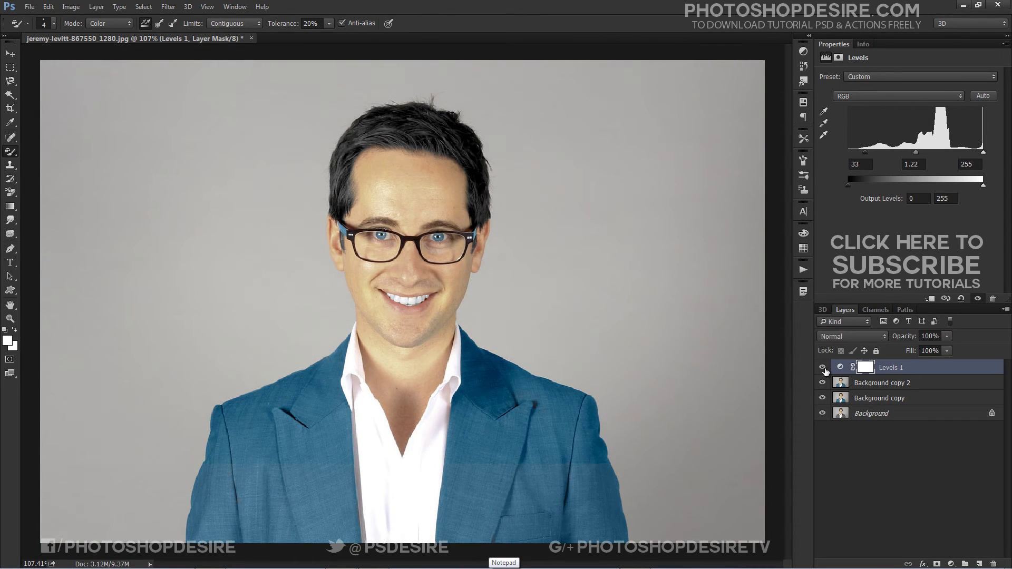
pyautogui.keyDown('alt'); pyautogui.click(822, 414); pyautogui.keyUp('alt')
pyautogui.keyDown('alt'); pyautogui.click(821, 414); pyautogui.keyUp('alt')
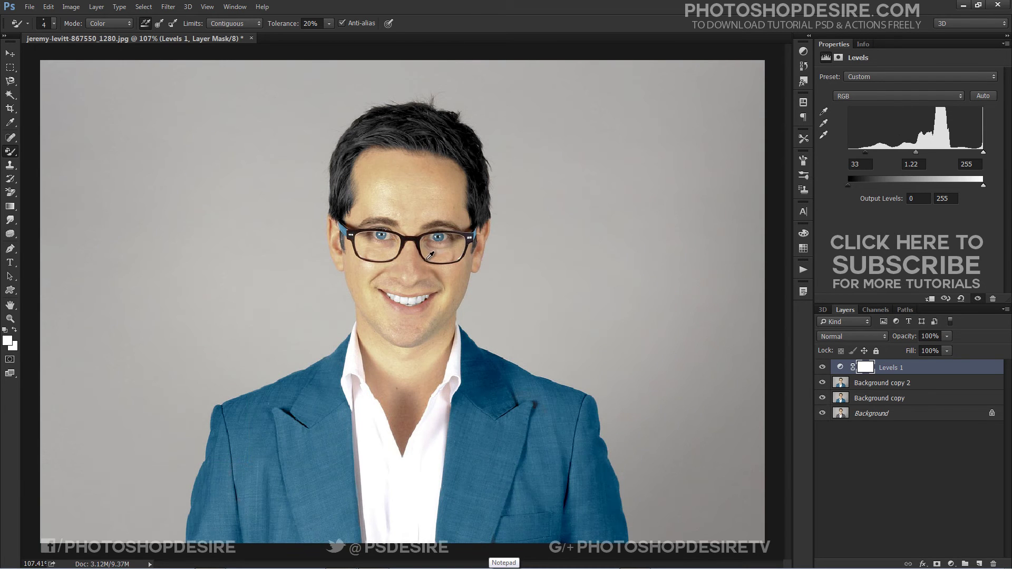
# - Recolor the lower lip salmon pink on the Background copy 2 layer, using Once sampling and a brush size of 15
pyautogui.scroll(5, 420, 302)
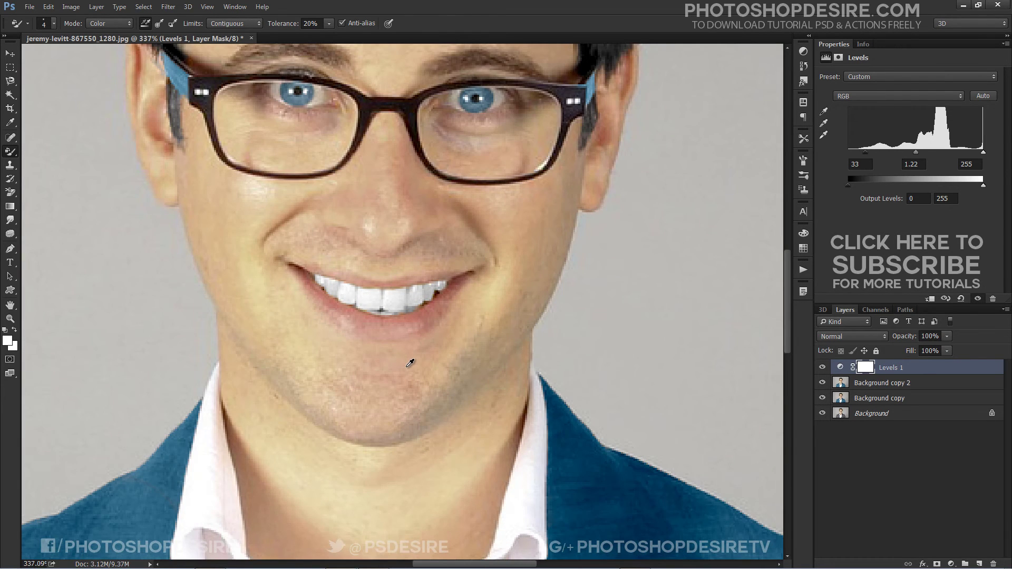
pyautogui.scroll(-2, 410, 363)
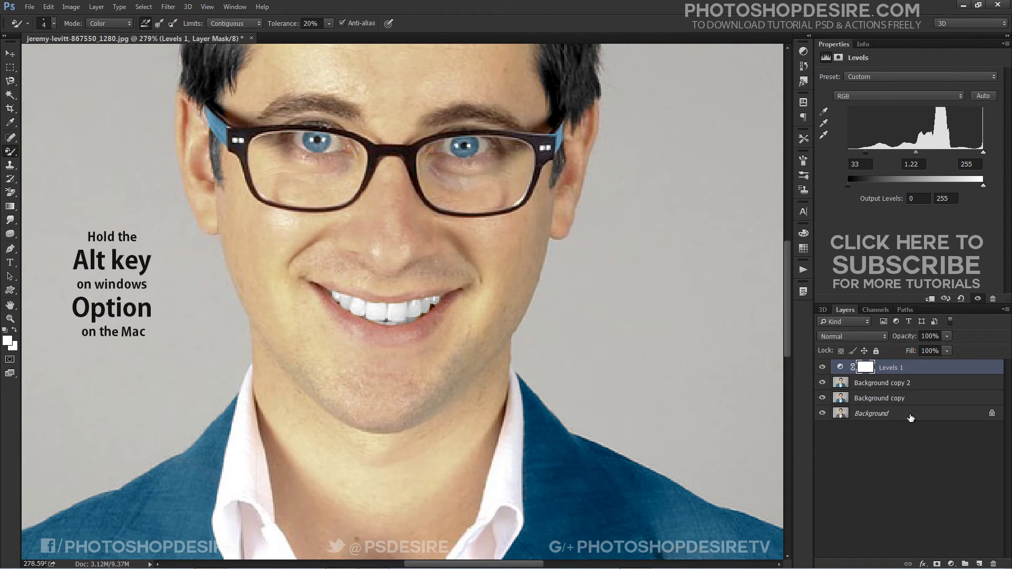
pyautogui.click(866, 384)
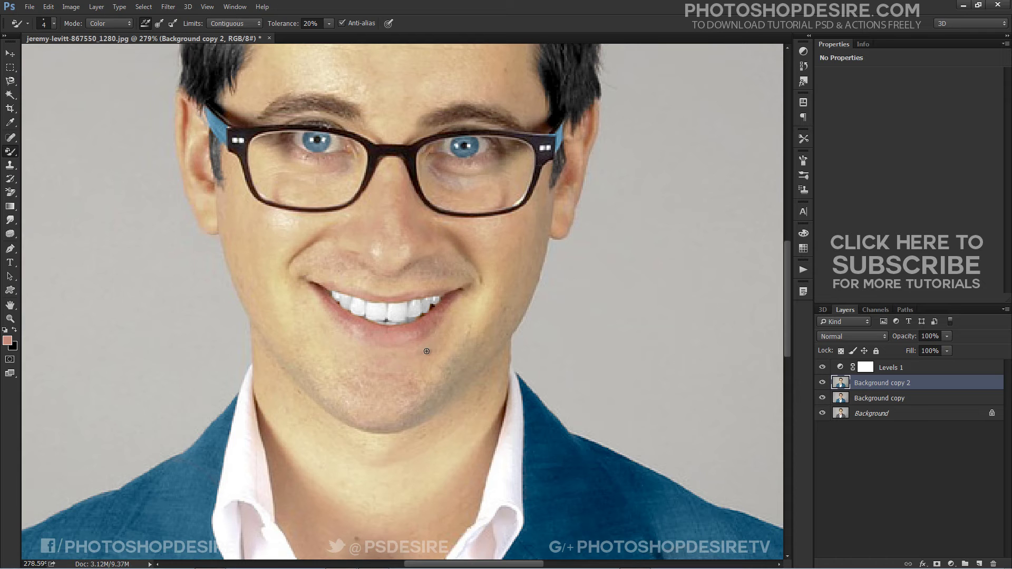
pyautogui.press(']')
pyautogui.press(']')
pyautogui.press(']')
pyautogui.press(']')
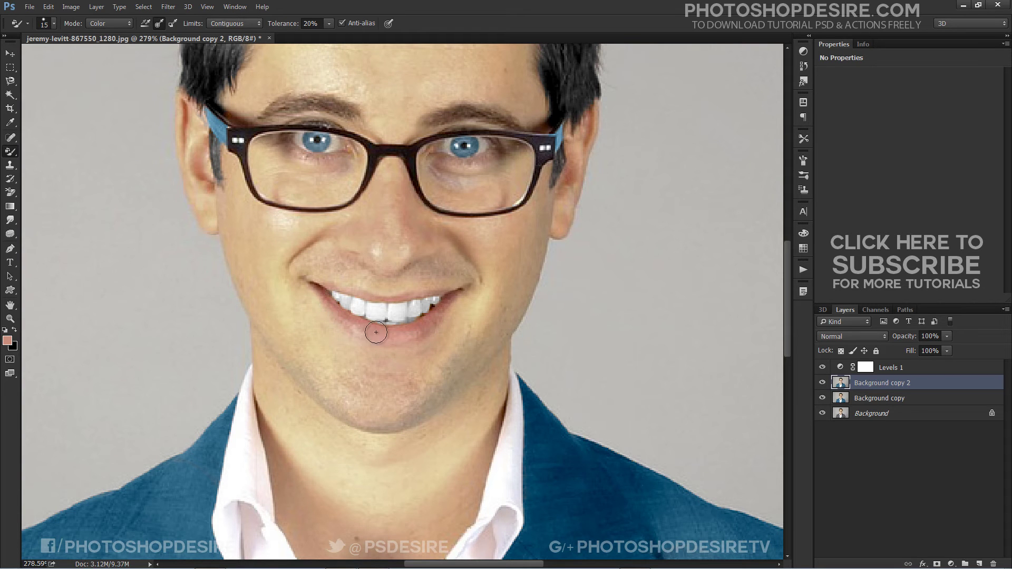
pyautogui.scroll(-10, 382, 332)
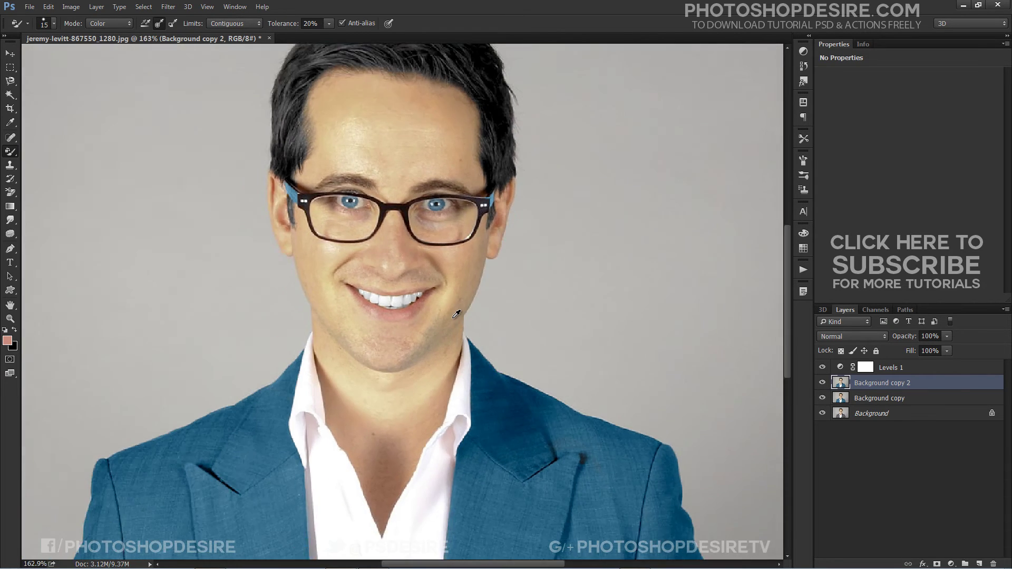
pyautogui.scroll(10, 427, 317)
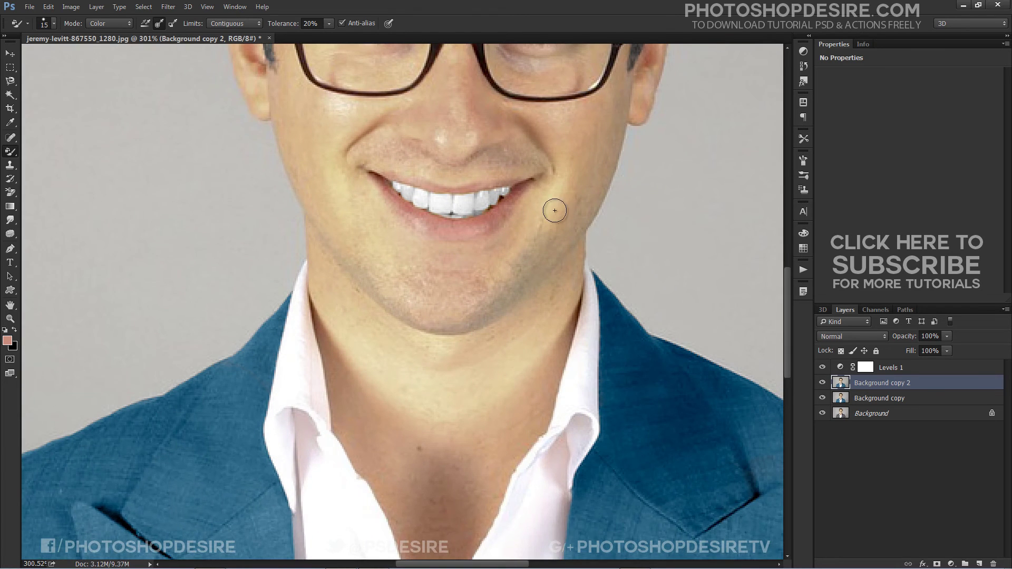
pyautogui.scroll(3, 534, 282)
pyautogui.scroll(1, 475, 379)
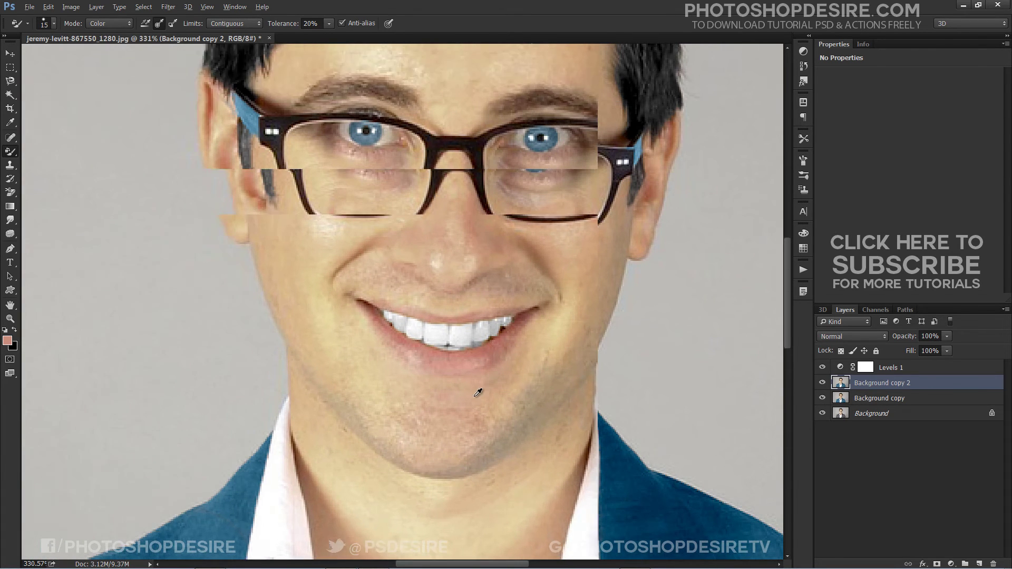
pyautogui.moveTo(436, 359)
pyautogui.mouseDown()
pyautogui.moveTo(376, 332)
pyautogui.moveTo(349, 302)
pyautogui.moveTo(462, 351)
pyautogui.moveTo(450, 361)
pyautogui.moveTo(522, 325)
pyautogui.mouseUp()
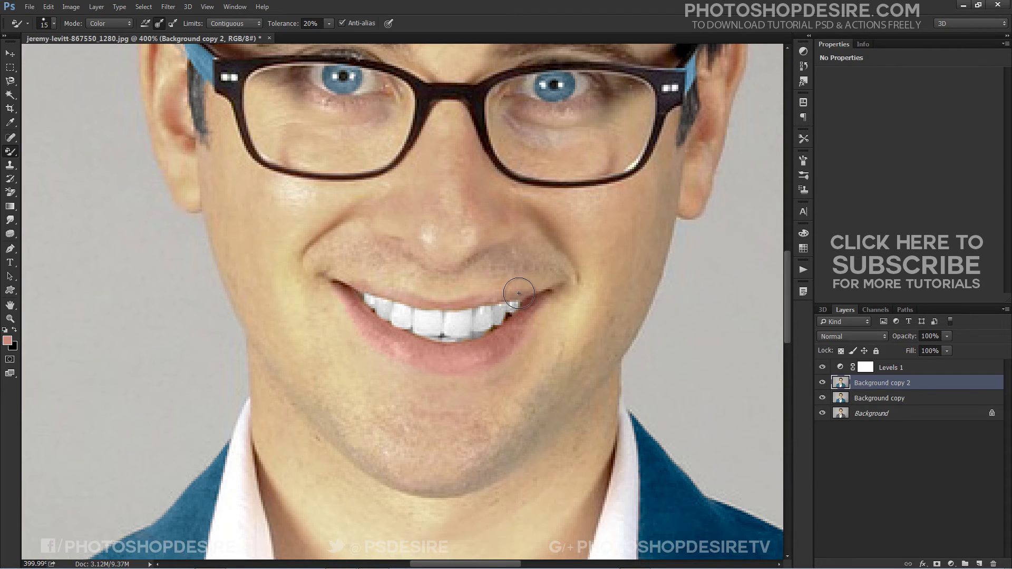
# - Recolor the upper lip with the same salmon pink at a brush size of 8
pyautogui.press('[')
pyautogui.press('[')
pyautogui.press('[')
pyautogui.moveTo(523, 295)
pyautogui.mouseDown()
pyautogui.moveTo(442, 303)
pyautogui.moveTo(356, 287)
pyautogui.mouseUp()
pyautogui.scroll(-3, 571, 266)
pyautogui.scroll(-4, 555, 272)
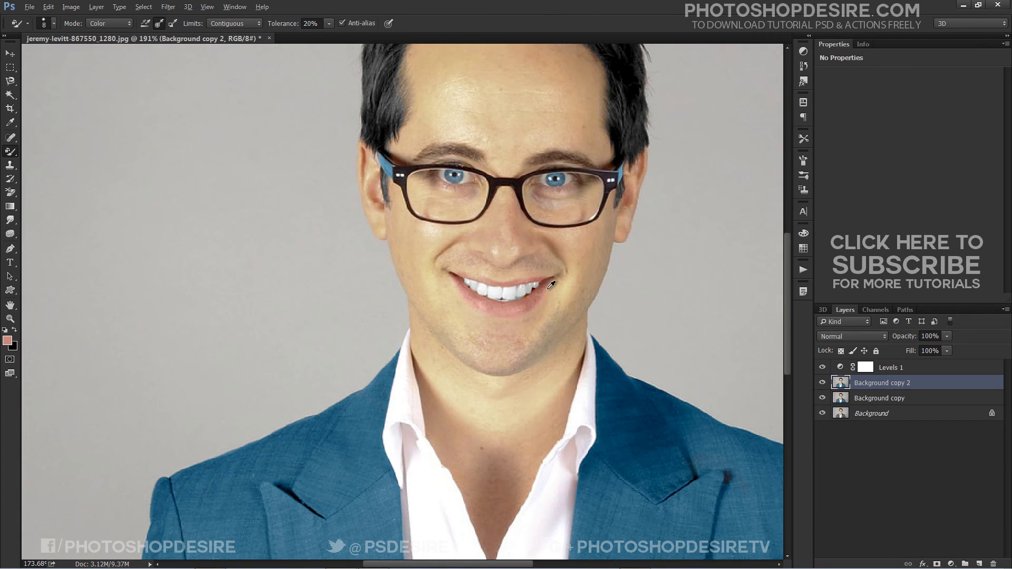
pyautogui.scroll(-2, 545, 291)
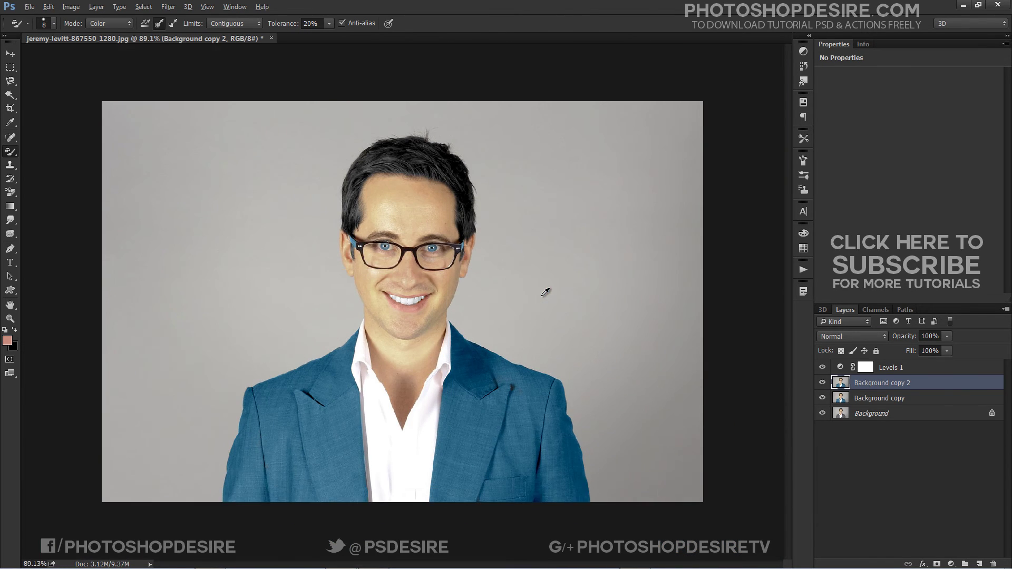
# - Compare the portrait with the recolored lips and teeth against the original by repeatedly isolating the Background layer and restoring all layers
pyautogui.keyDown('alt'); pyautogui.click(820, 413); pyautogui.keyUp('alt')
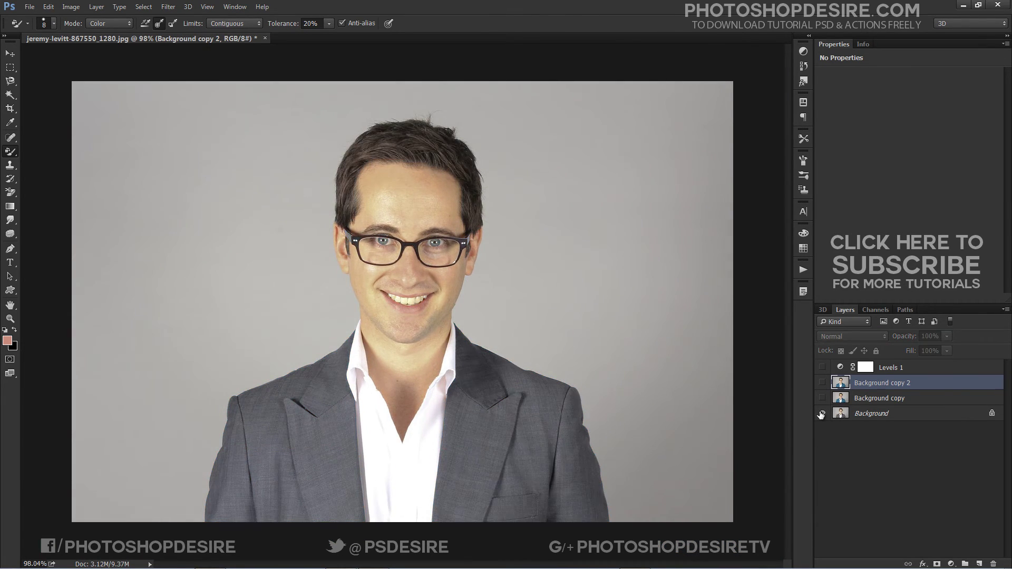
pyautogui.keyDown('alt'); pyautogui.click(821, 413); pyautogui.keyUp('alt')
pyautogui.keyDown('alt'); pyautogui.click(821, 413); pyautogui.keyUp('alt')
pyautogui.keyDown('alt'); pyautogui.click(821, 413); pyautogui.keyUp('alt')
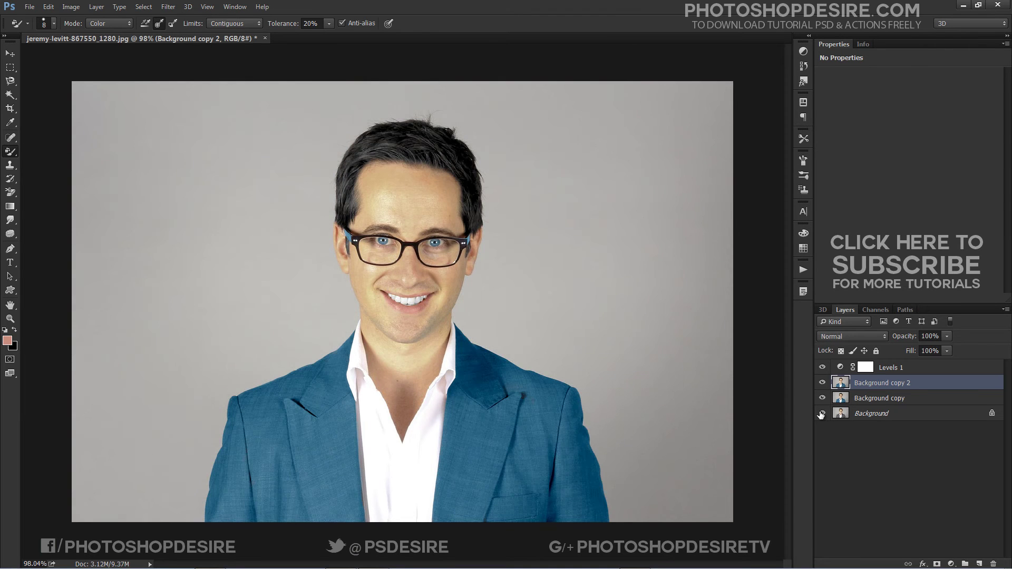
pyautogui.keyDown('alt'); pyautogui.click(821, 413); pyautogui.keyUp('alt')
pyautogui.keyDown('alt'); pyautogui.click(821, 413); pyautogui.keyUp('alt')
pyautogui.keyDown('alt'); pyautogui.click(821, 413); pyautogui.keyUp('alt')
pyautogui.keyDown('alt'); pyautogui.click(821, 413); pyautogui.keyUp('alt')
pyautogui.keyDown('alt'); pyautogui.click(820, 413); pyautogui.keyUp('alt')
pyautogui.keyDown('alt'); pyautogui.click(821, 413); pyautogui.keyUp('alt')
# - Set the foreground color to white, hex ffffff, and paint over the shirt with the Color Replacement Tool at brush size 40
pyautogui.click(8, 343)
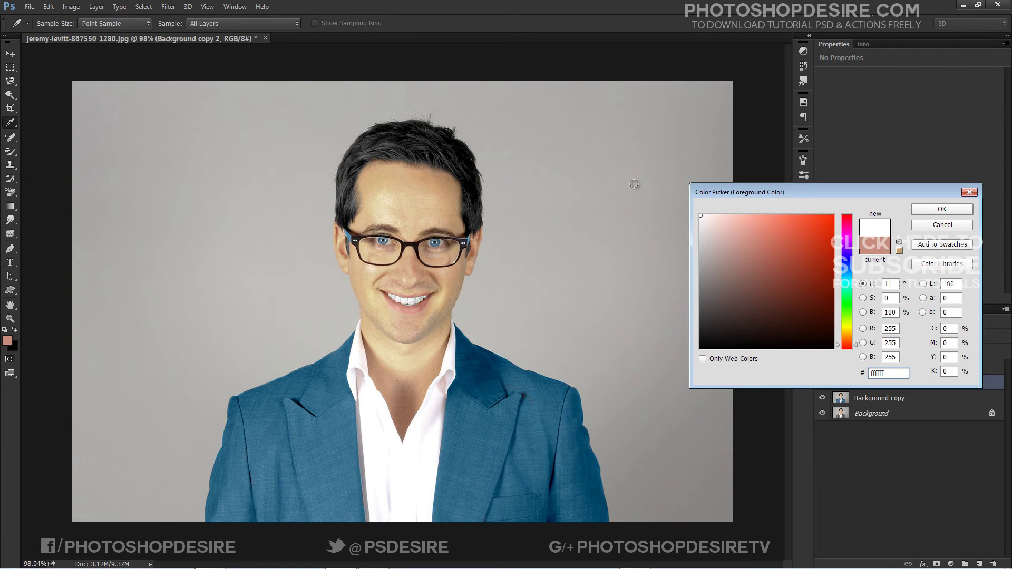
pyautogui.click(391, 473)
pyautogui.press('Return')
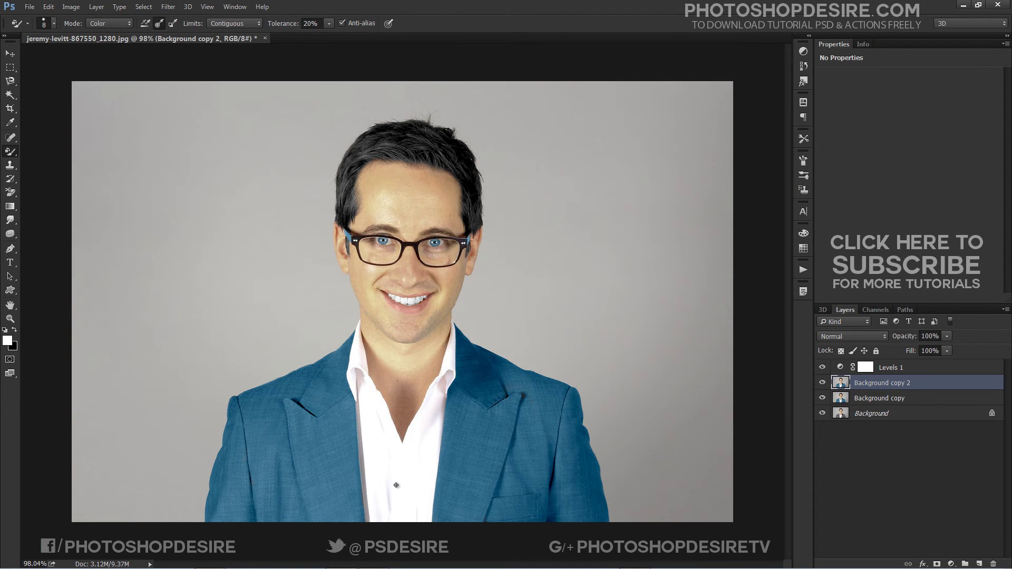
pyautogui.press(']')
pyautogui.press(']')
pyautogui.press(']')
pyautogui.moveTo(358, 343)
pyautogui.mouseDown()
pyautogui.moveTo(363, 367)
pyautogui.moveTo(360, 339)
pyautogui.moveTo(365, 455)
pyautogui.moveTo(379, 475)
pyautogui.mouseUp()
pyautogui.moveTo(444, 381)
pyautogui.mouseDown()
pyautogui.moveTo(419, 504)
pyautogui.moveTo(415, 475)
pyautogui.moveTo(434, 402)
pyautogui.moveTo(410, 463)
pyautogui.moveTo(427, 424)
pyautogui.moveTo(415, 502)
pyautogui.moveTo(453, 332)
pyautogui.moveTo(429, 407)
pyautogui.moveTo(447, 372)
pyautogui.moveTo(412, 529)
pyautogui.moveTo(419, 445)
pyautogui.moveTo(405, 482)
pyautogui.moveTo(375, 451)
pyautogui.moveTo(360, 409)
pyautogui.moveTo(358, 336)
pyautogui.moveTo(388, 483)
pyautogui.mouseUp()
# - Compare the portrait with the whitened shirt against the original by repeatedly isolating the Background layer and restoring all layers
pyautogui.keyDown('alt'); pyautogui.click(823, 415); pyautogui.keyUp('alt')
pyautogui.keyDown('alt'); pyautogui.click(823, 415); pyautogui.keyUp('alt')
pyautogui.keyDown('alt'); pyautogui.click(823, 415); pyautogui.keyUp('alt')
pyautogui.keyDown('alt'); pyautogui.click(823, 417); pyautogui.keyUp('alt')
pyautogui.keyDown('alt'); pyautogui.click(822, 420); pyautogui.keyUp('alt')
pyautogui.keyDown('alt'); pyautogui.click(823, 419); pyautogui.keyUp('alt')
pyautogui.click(823, 425)
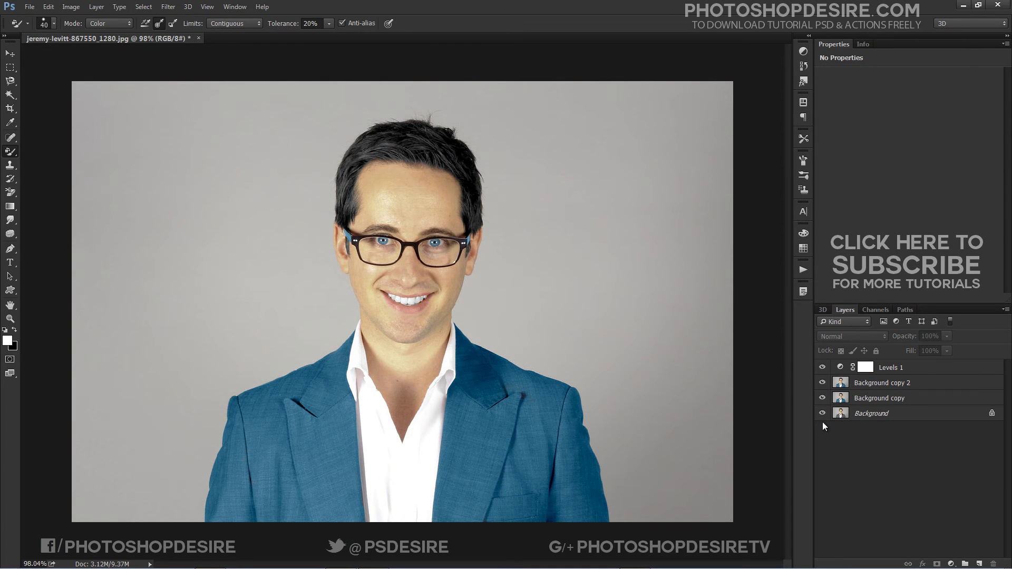
pyautogui.keyDown('alt'); pyautogui.click(822, 416); pyautogui.keyUp('alt')
pyautogui.keyDown('alt'); pyautogui.click(823, 417); pyautogui.keyUp('alt')
# - Delete the Background copy layer, leaving the Levels 1, Background copy 2 and Background layers all visible
pyautogui.hotkey('alt', '[')
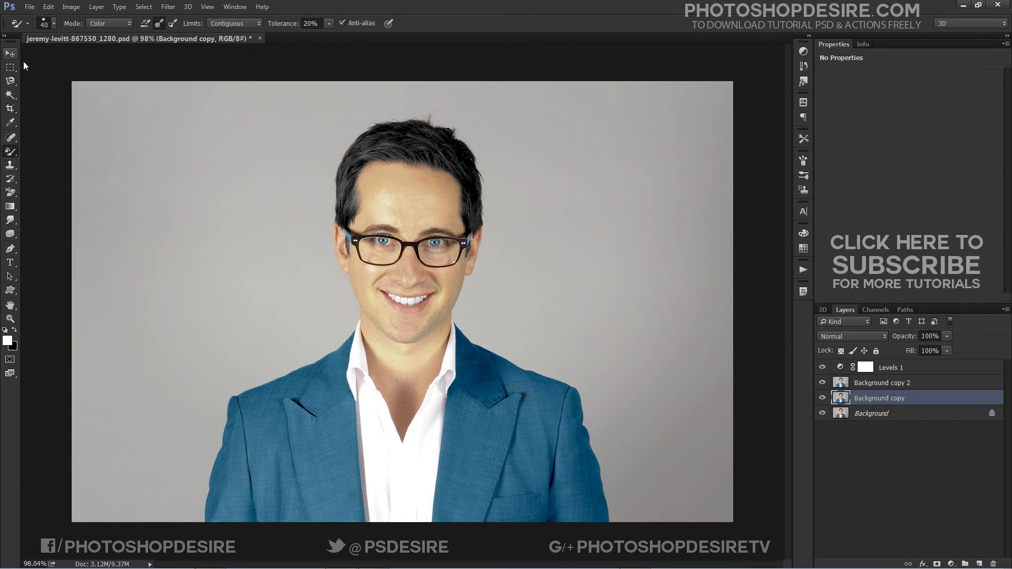
pyautogui.click(9, 54)
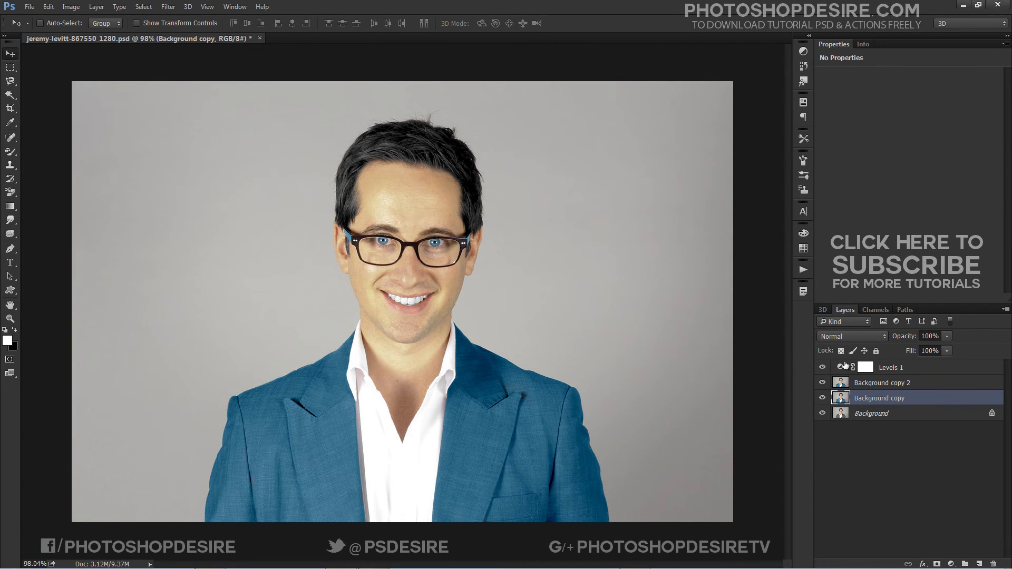
pyautogui.click(823, 368)
pyautogui.click(822, 399)
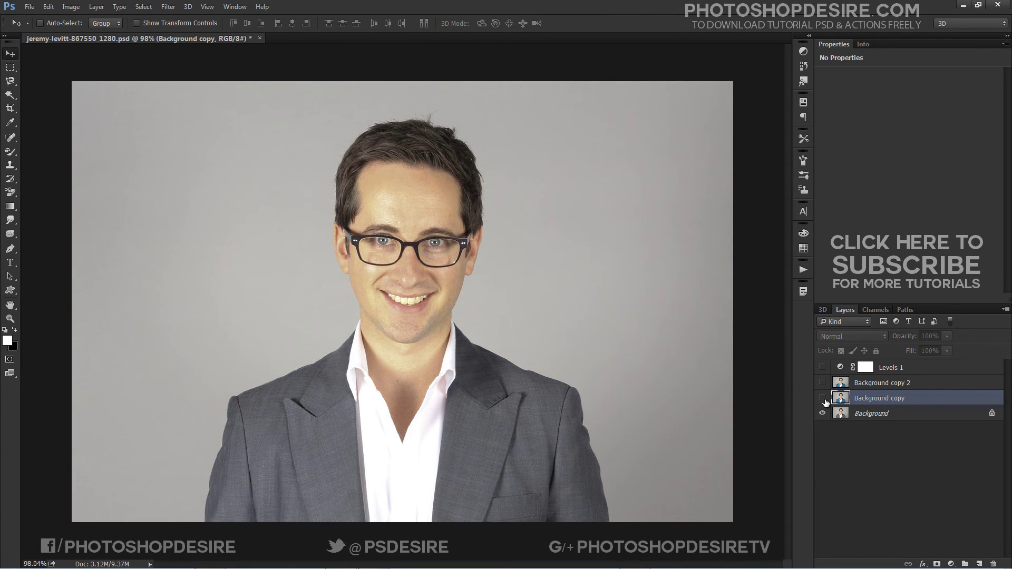
pyautogui.click(822, 398)
pyautogui.rightClick(880, 399)
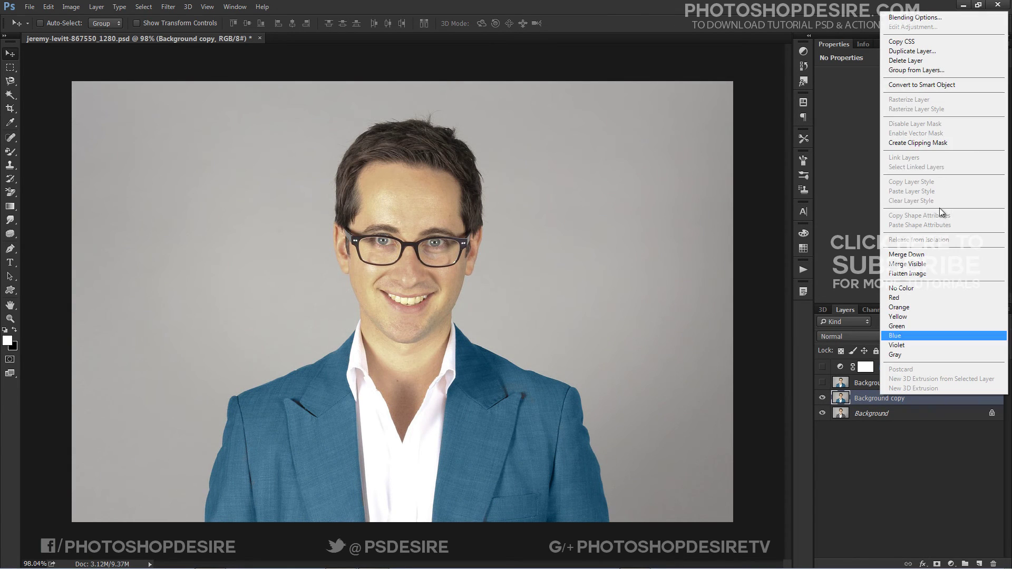
pyautogui.click(910, 62)
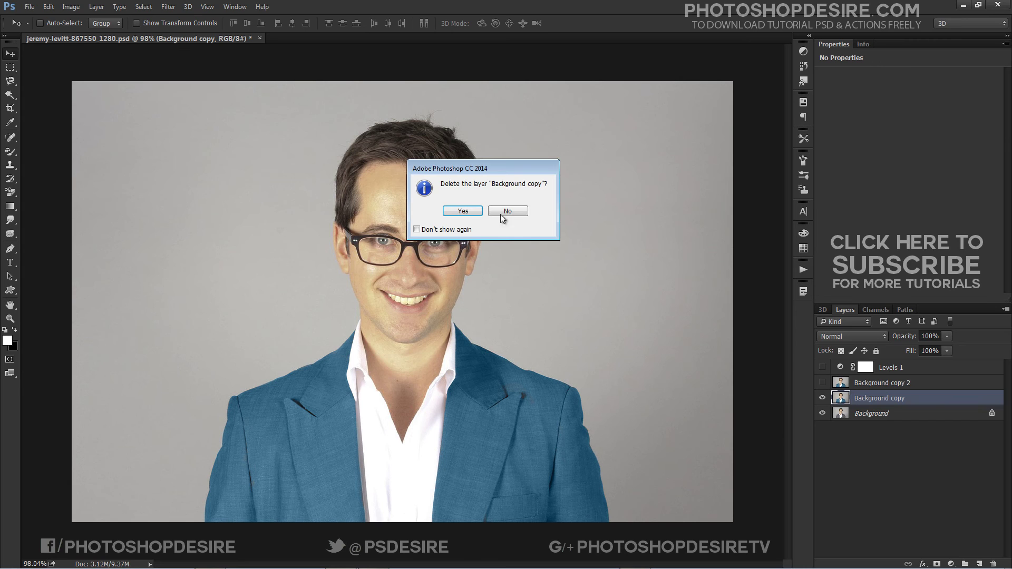
pyautogui.click(463, 211)
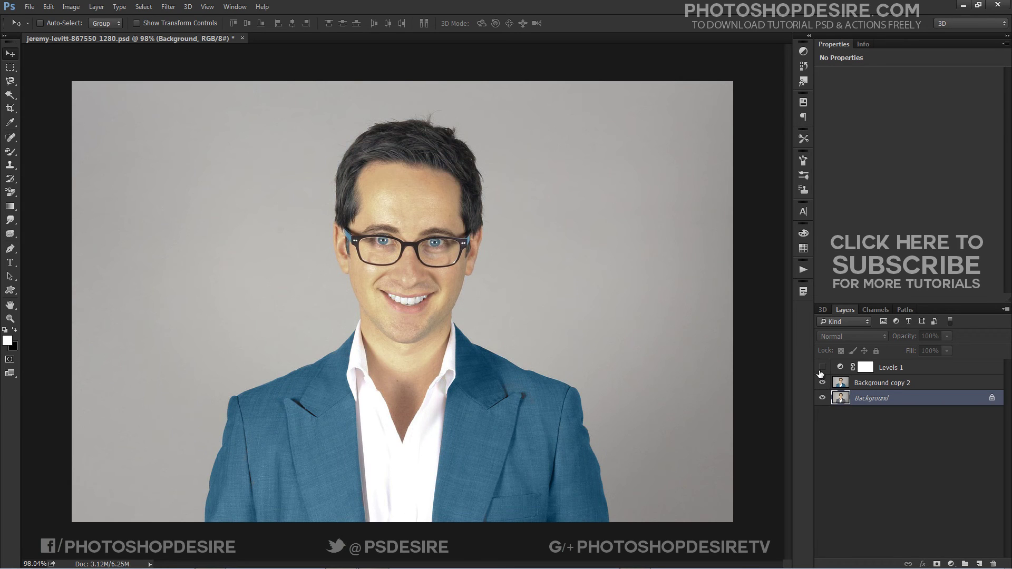
pyautogui.click(822, 368)
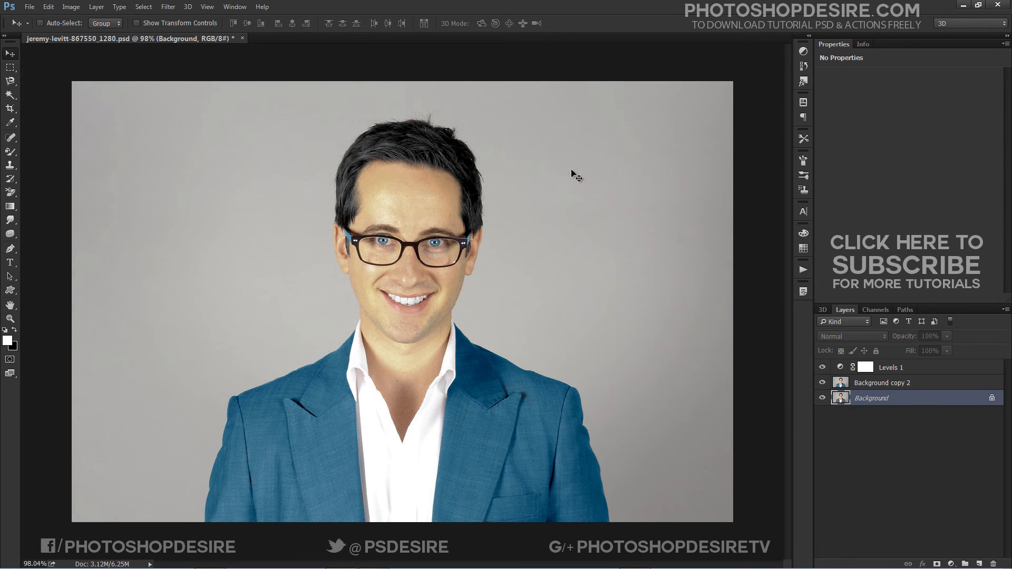
# - Select the Background copy 2 layer and sample the tan skin tone, hex ddc093, from the cheek as the foreground color
pyautogui.click(903, 385)
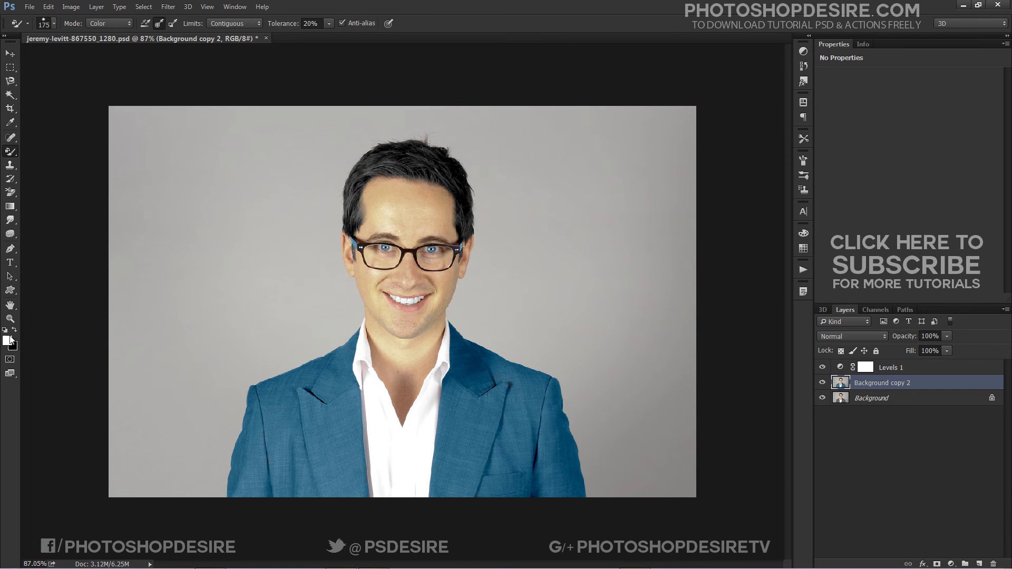
pyautogui.click(7, 340)
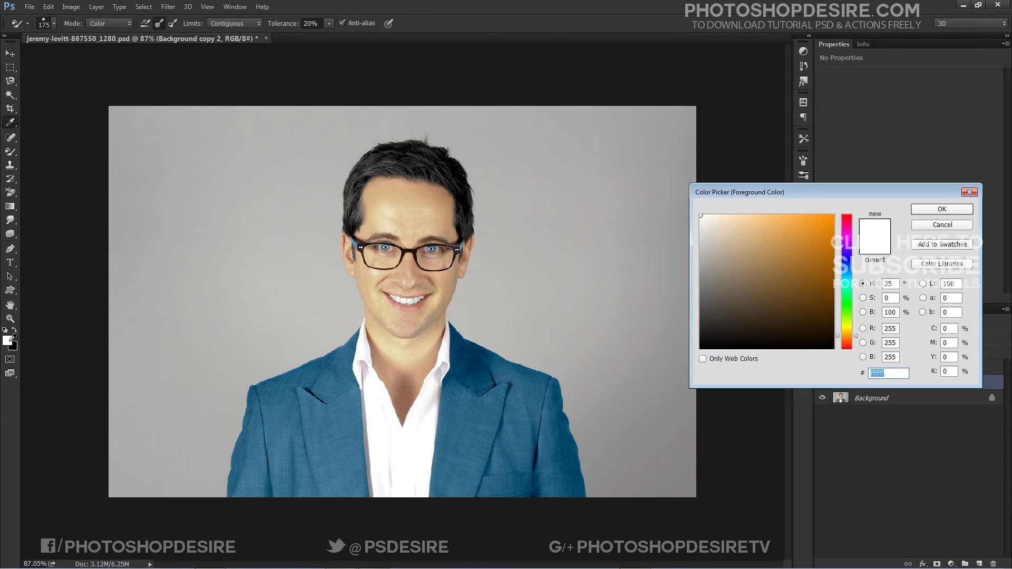
pyautogui.click(376, 279)
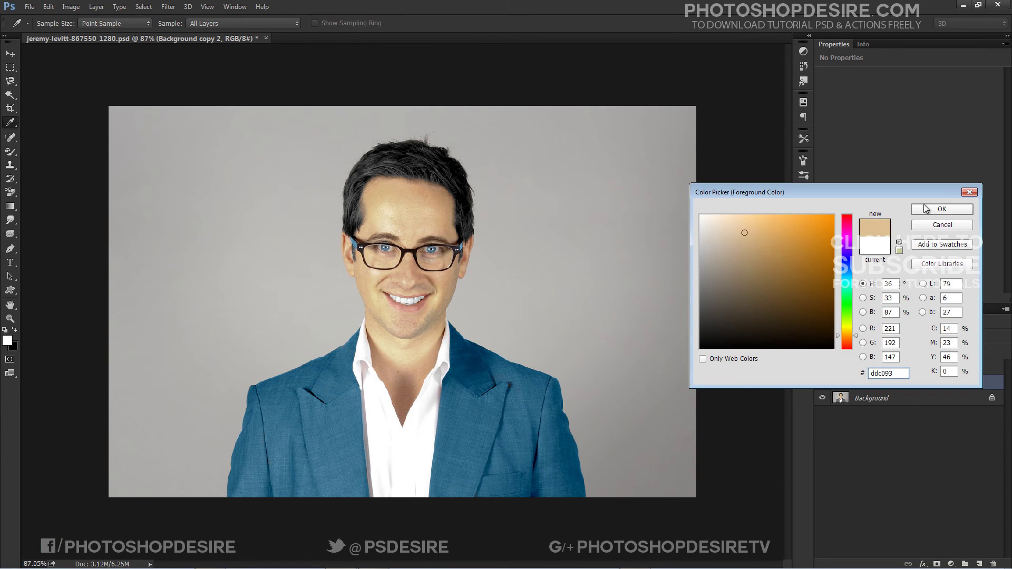
pyautogui.click(941, 209)
pyautogui.press('b')
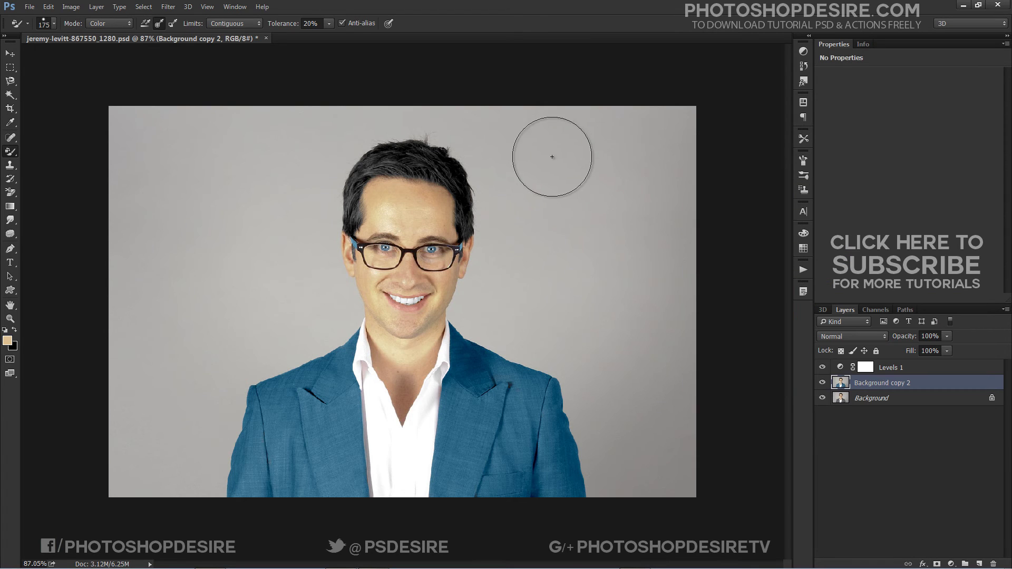
# - Recolor the entire gray backdrop tan with the Color Replacement Tool at brush size 175, switching the sampling to Continuous
pyautogui.moveTo(551, 153)
pyautogui.mouseDown()
pyautogui.moveTo(550, 254)
pyautogui.moveTo(487, 279)
pyautogui.moveTo(474, 297)
pyautogui.moveTo(478, 319)
pyautogui.moveTo(555, 362)
pyautogui.moveTo(609, 490)
pyautogui.moveTo(678, 487)
pyautogui.moveTo(663, 379)
pyautogui.moveTo(666, 445)
pyautogui.moveTo(620, 330)
pyautogui.mouseUp()
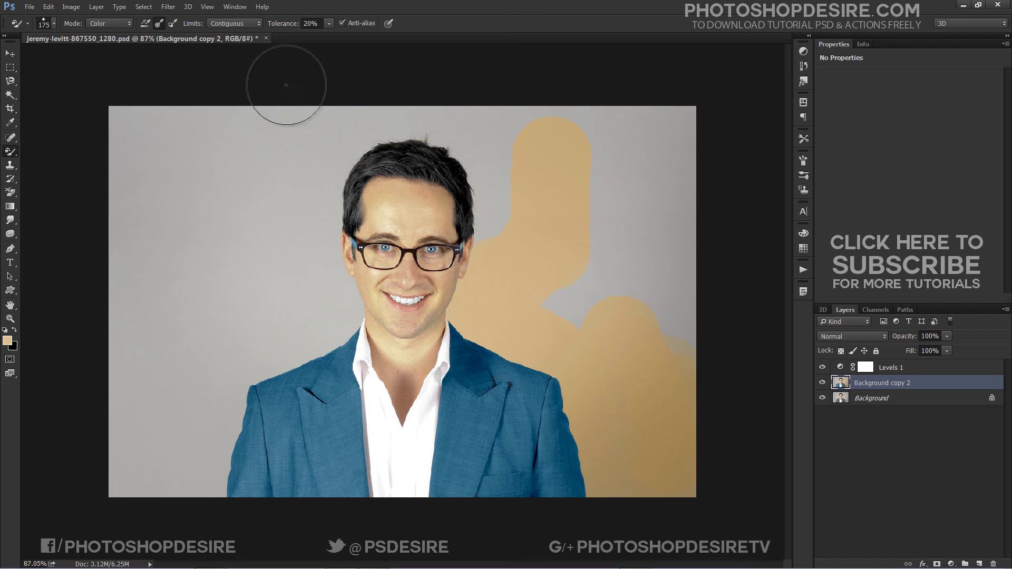
pyautogui.click(144, 23)
pyautogui.moveTo(147, 171)
pyautogui.mouseDown()
pyautogui.moveTo(144, 431)
pyautogui.moveTo(193, 417)
pyautogui.moveTo(218, 437)
pyautogui.moveTo(196, 497)
pyautogui.moveTo(174, 189)
pyautogui.moveTo(203, 159)
pyautogui.moveTo(142, 129)
pyautogui.moveTo(250, 139)
pyautogui.moveTo(358, 122)
pyautogui.moveTo(327, 236)
pyautogui.moveTo(325, 286)
pyautogui.moveTo(339, 323)
pyautogui.moveTo(245, 356)
pyautogui.moveTo(230, 395)
pyautogui.moveTo(231, 147)
pyautogui.moveTo(284, 173)
pyautogui.moveTo(243, 306)
pyautogui.moveTo(219, 208)
pyautogui.moveTo(327, 104)
pyautogui.moveTo(452, 129)
pyautogui.moveTo(547, 118)
pyautogui.moveTo(677, 129)
pyautogui.moveTo(678, 367)
pyautogui.moveTo(603, 321)
pyautogui.moveTo(571, 315)
pyautogui.moveTo(612, 222)
pyautogui.moveTo(594, 177)
pyautogui.moveTo(496, 174)
pyautogui.moveTo(494, 276)
pyautogui.moveTo(537, 318)
pyautogui.mouseUp()
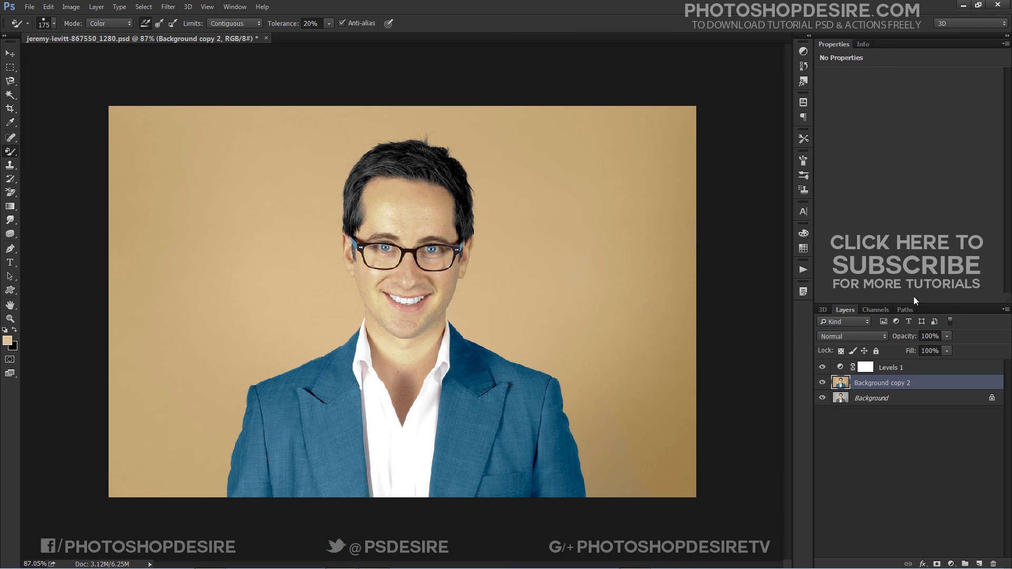
# - Compare the portrait on the tan backdrop with the original by repeatedly isolating the Background layer and restoring all layers
pyautogui.keyDown('alt'); pyautogui.click(823, 400); pyautogui.keyUp('alt')
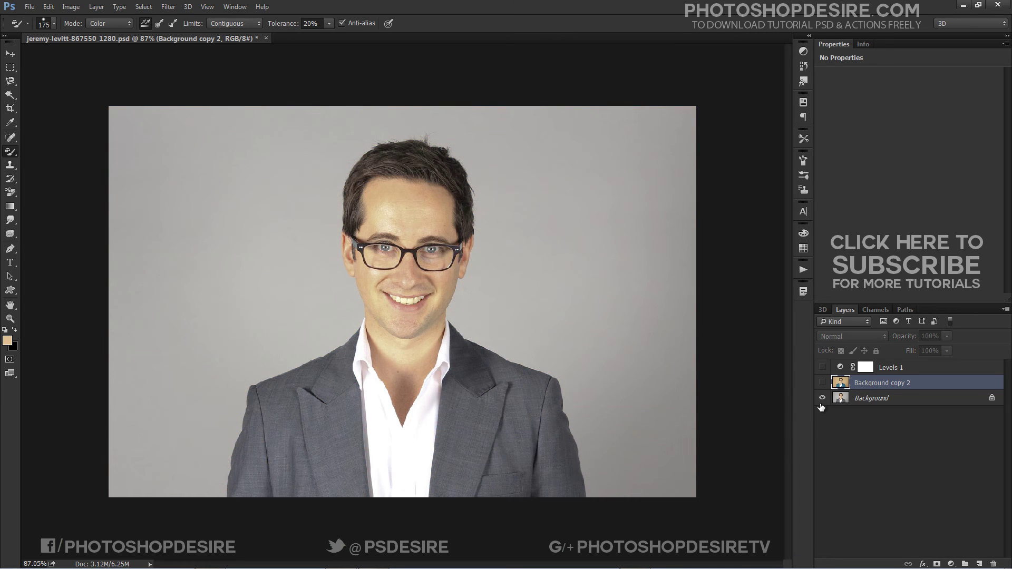
pyautogui.keyDown('alt'); pyautogui.click(822, 402); pyautogui.keyUp('alt')
pyautogui.keyDown('alt'); pyautogui.click(822, 403); pyautogui.keyUp('alt')
pyautogui.keyDown('alt'); pyautogui.click(821, 406); pyautogui.keyUp('alt')
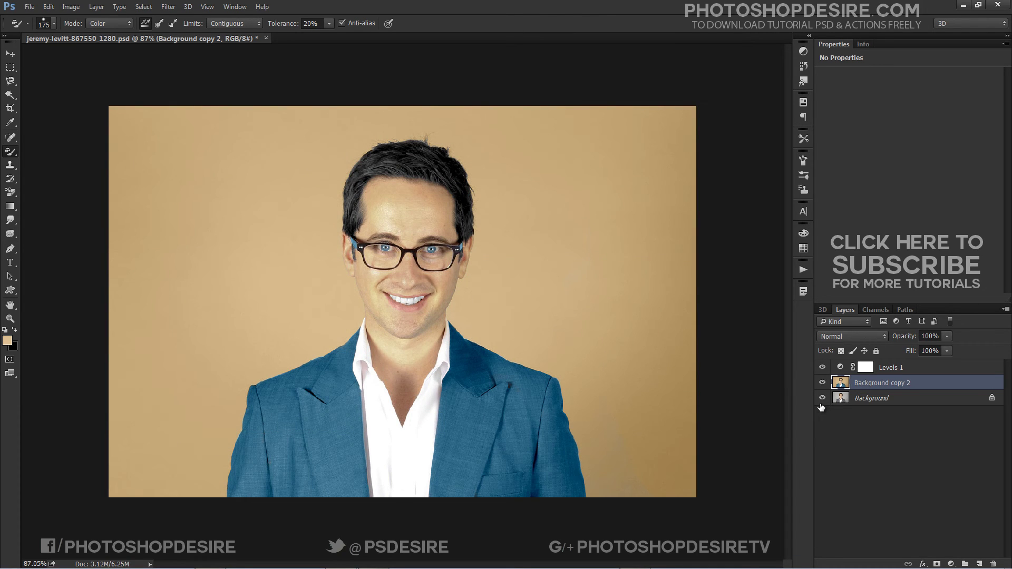
pyautogui.keyDown('alt'); pyautogui.click(821, 407); pyautogui.keyUp('alt')
pyautogui.keyDown('alt'); pyautogui.click(820, 406); pyautogui.keyUp('alt')
pyautogui.keyDown('alt'); pyautogui.click(821, 407); pyautogui.keyUp('alt')
pyautogui.keyDown('alt'); pyautogui.click(821, 407); pyautogui.keyUp('alt')
pyautogui.keyDown('alt'); pyautogui.click(821, 407); pyautogui.keyUp('alt')
pyautogui.keyDown('alt'); pyautogui.click(820, 407); pyautogui.keyUp('alt')
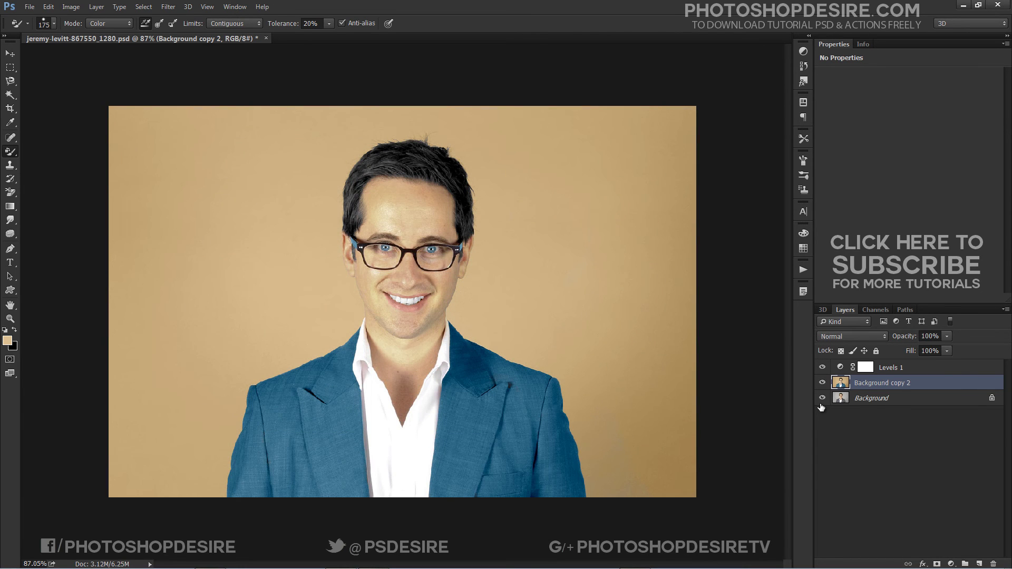